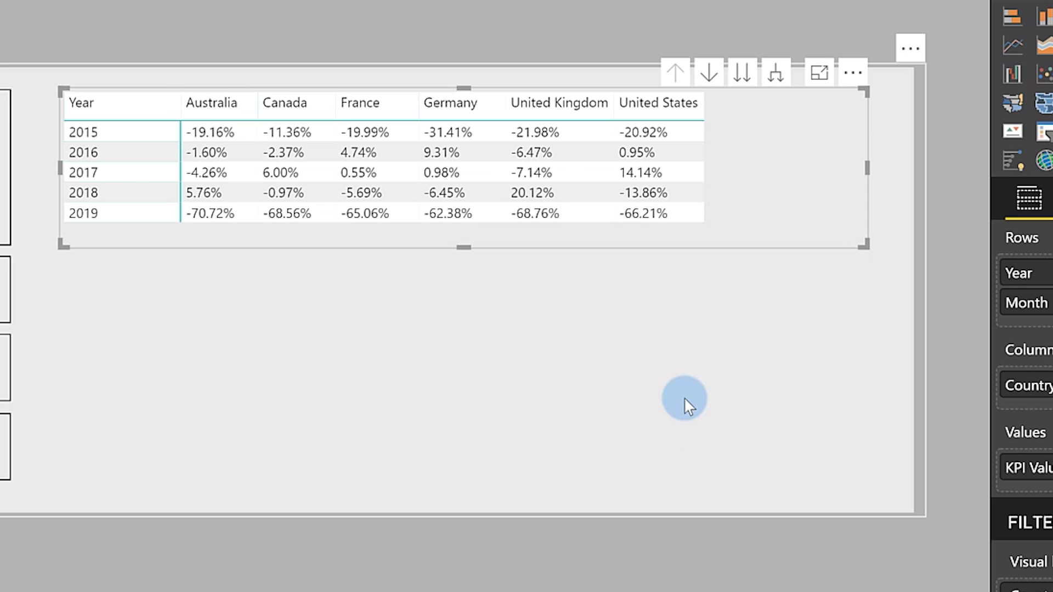
Step: Enlarge the matrix, enable drill-down, view 2018's monthly rows, then drill back up to years
drag(449, 252, 517, 310)
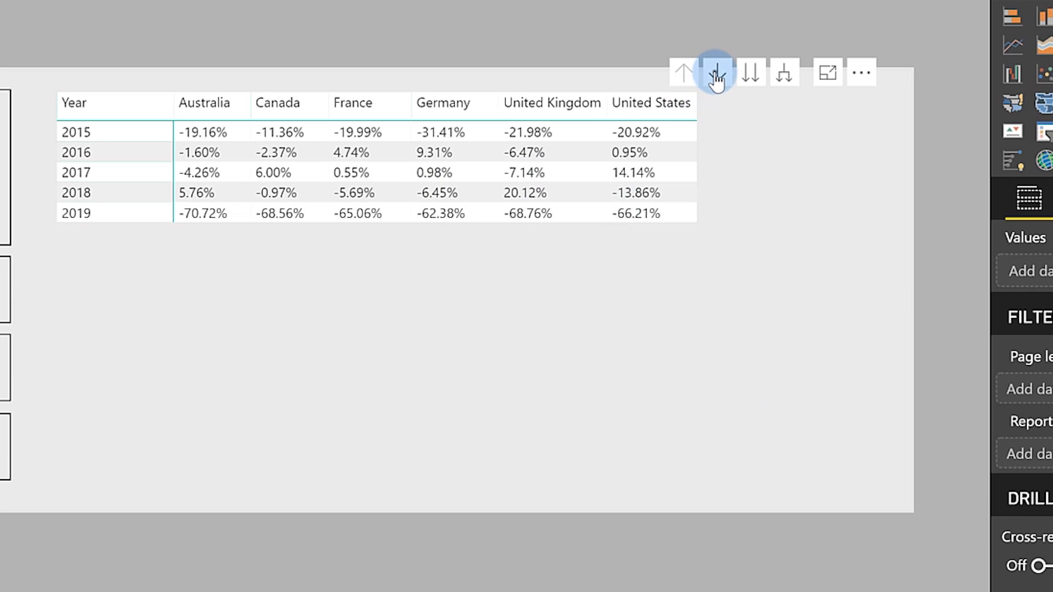
click(717, 73)
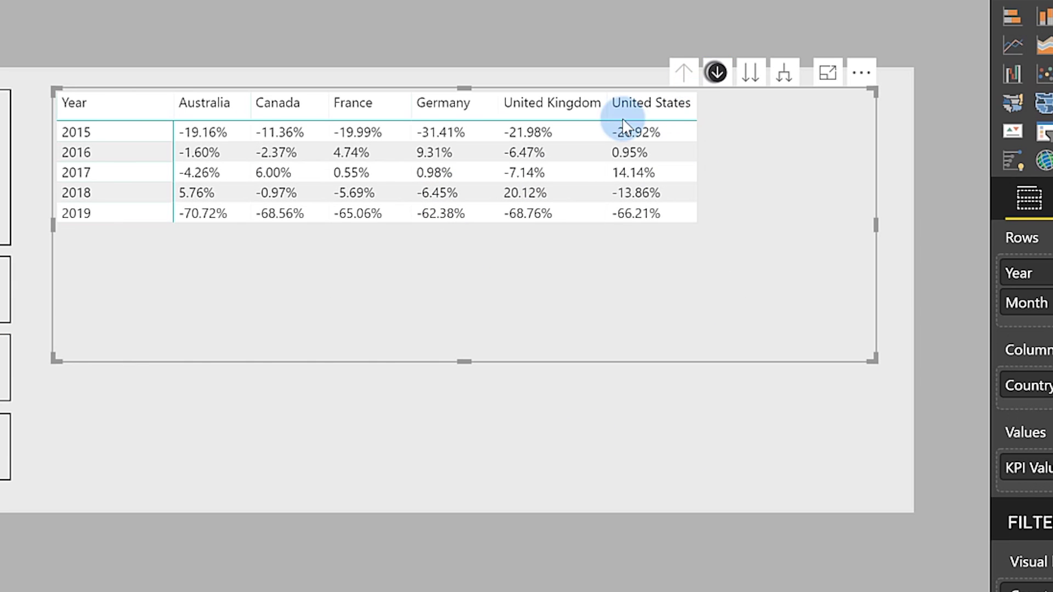
click(97, 192)
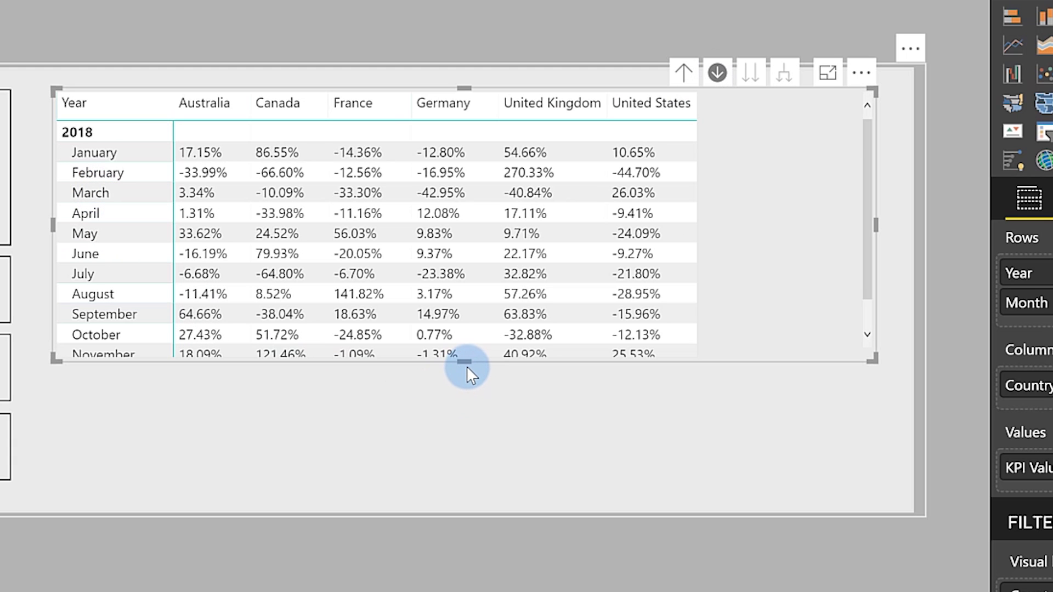
drag(466, 367, 463, 456)
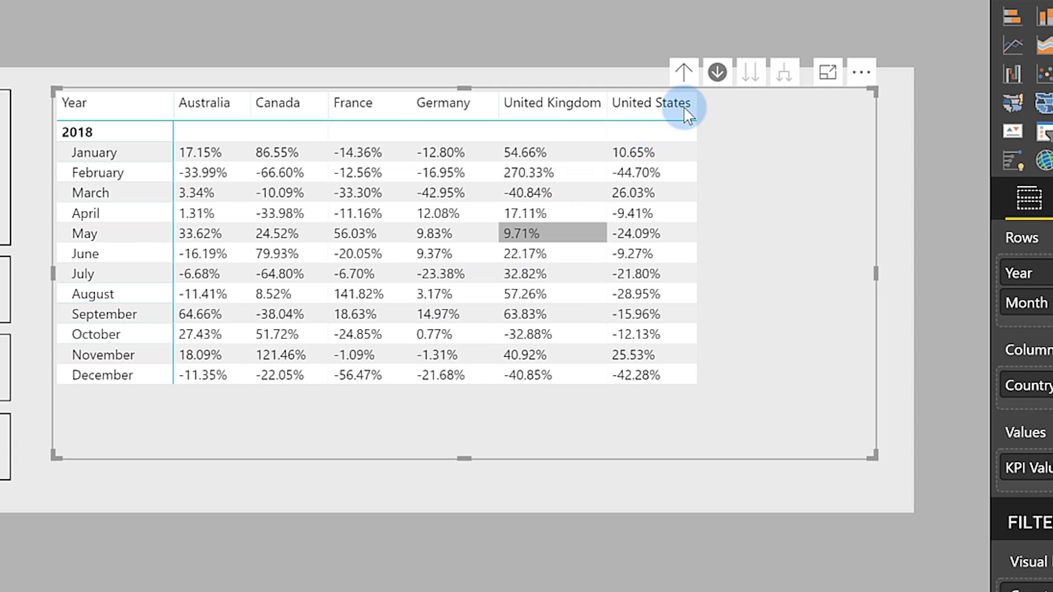
click(681, 79)
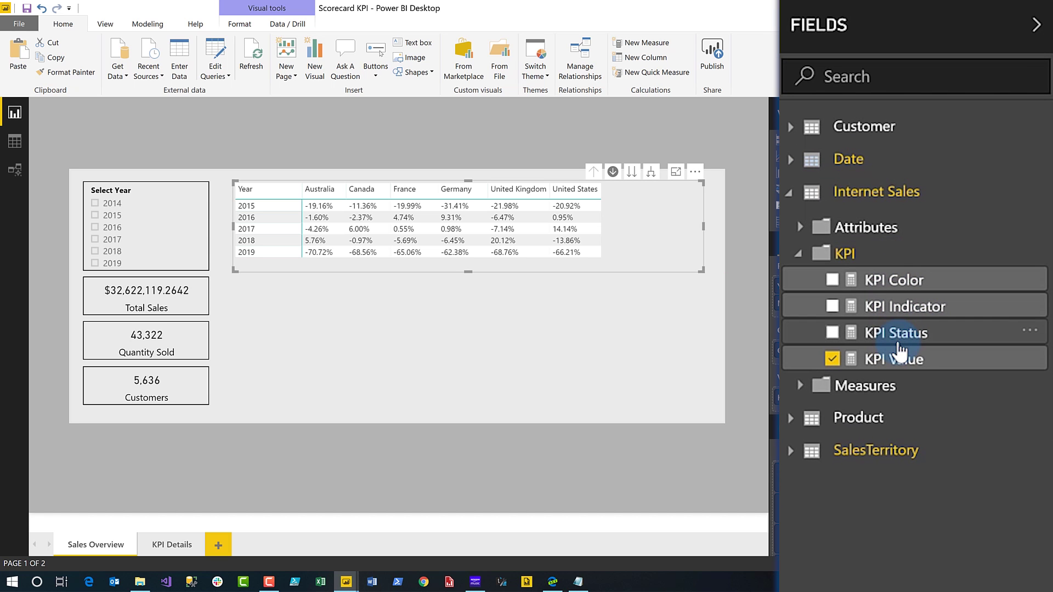
Step: Show the KPI Value DAX (sales change divided by Total Sales SPLY) and collapse the formula bar
click(895, 362)
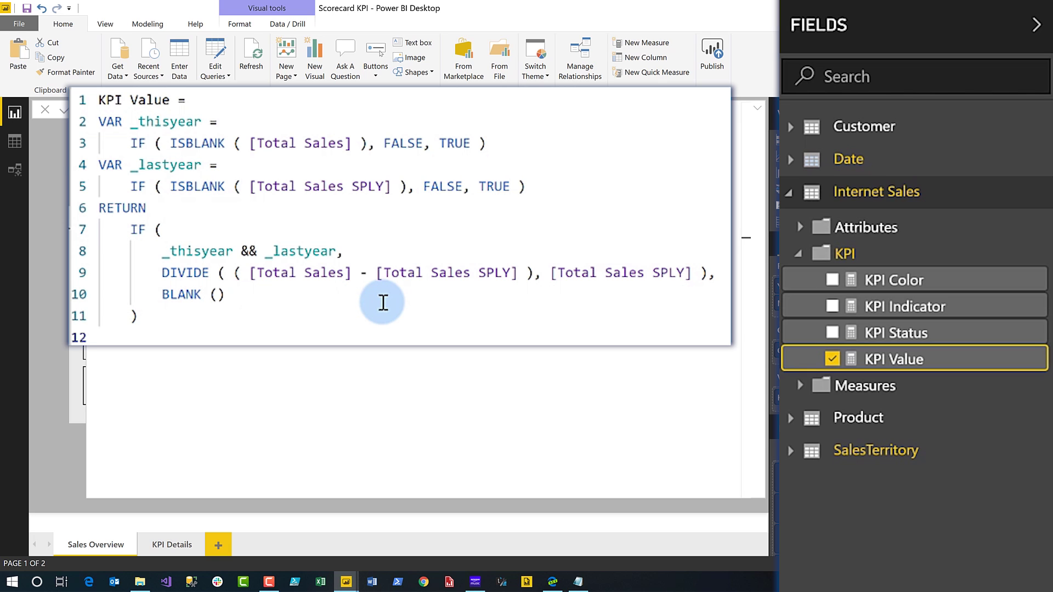
click(758, 112)
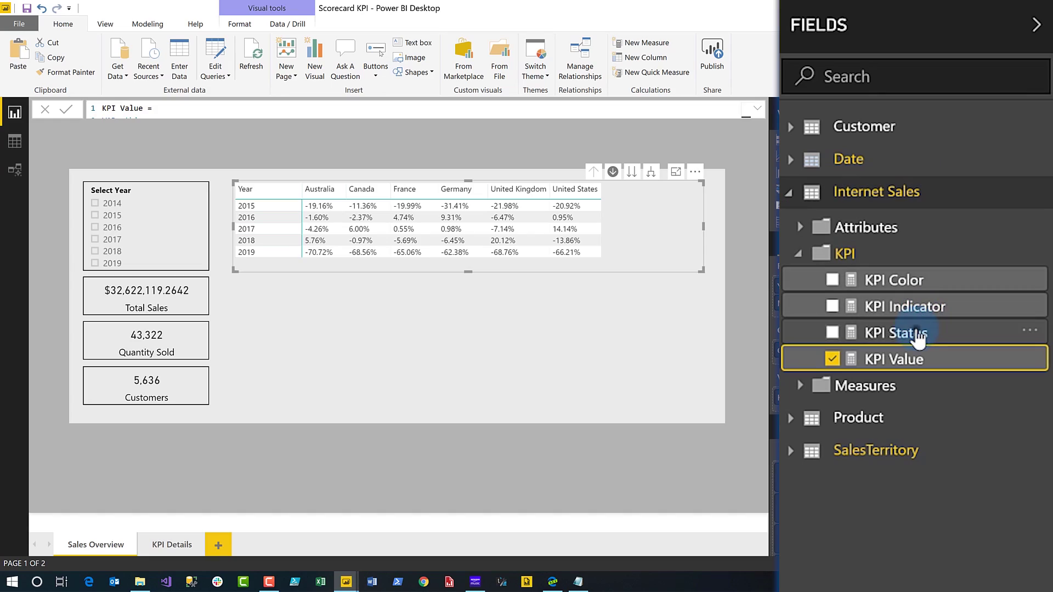
Step: Display the KPI Status formula with its ±0.05 thresholds returning -1, 1 or 0
click(920, 334)
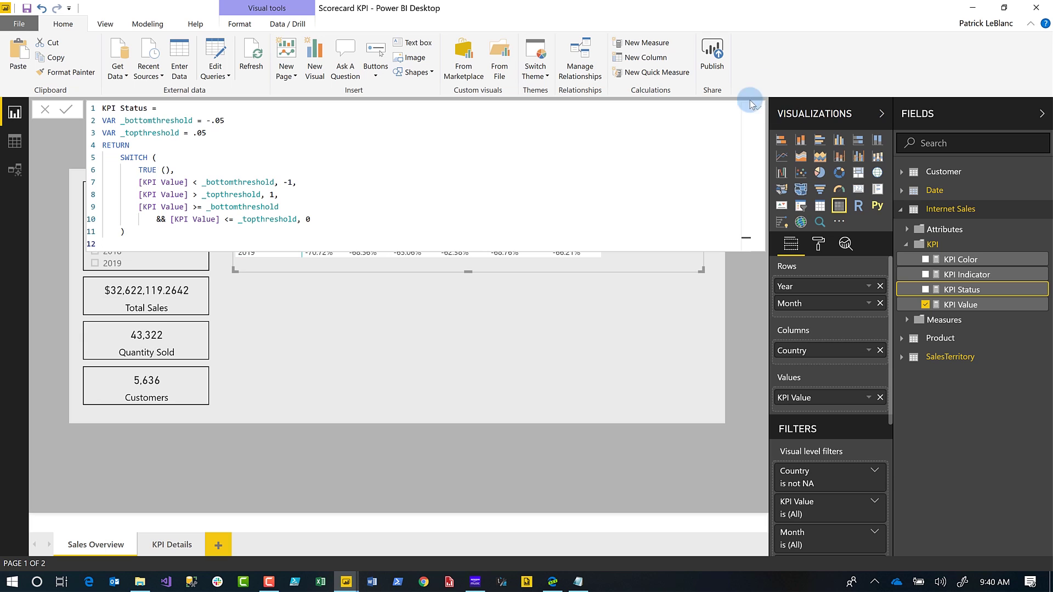
click(756, 111)
click(755, 111)
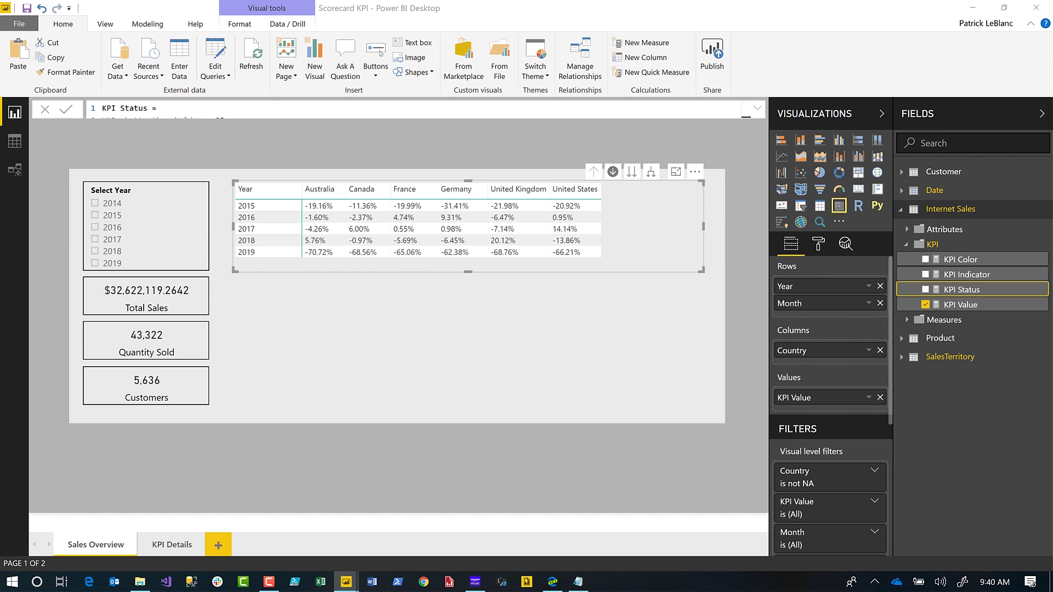
key(alt+Tab)
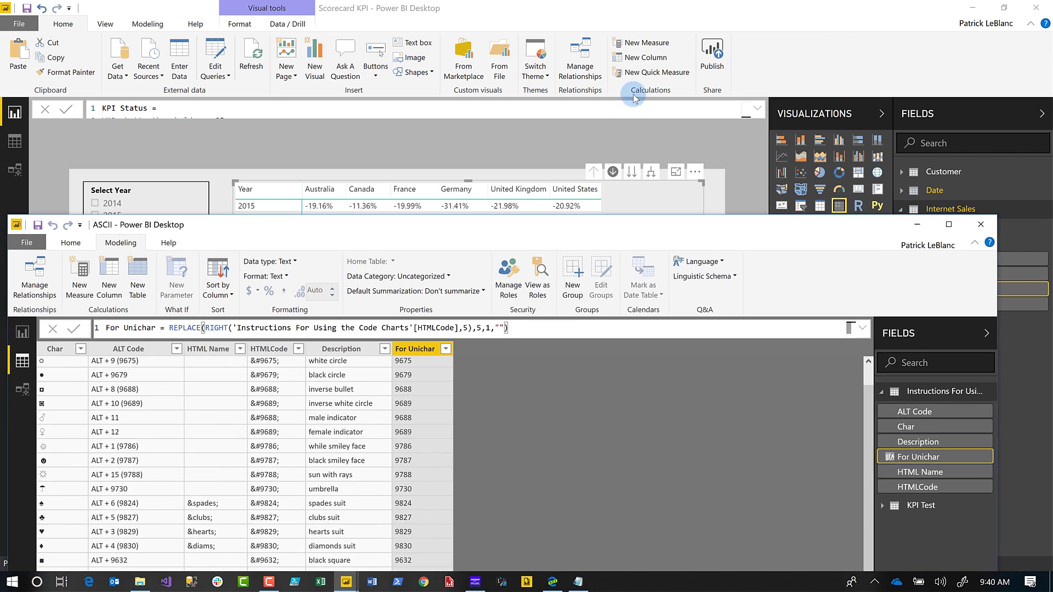
drag(585, 219, 663, 5)
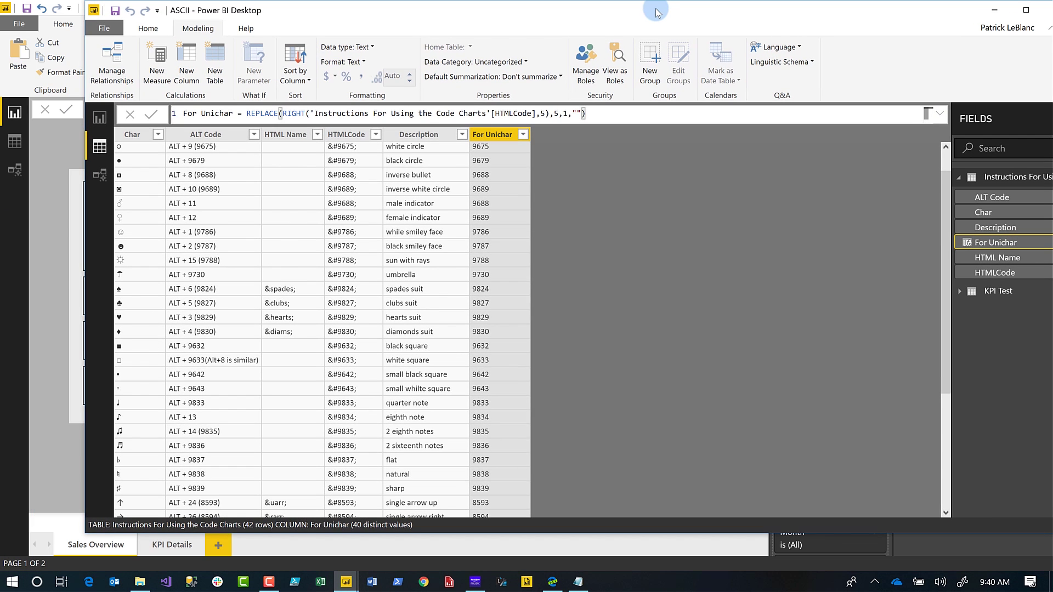
double_click(658, 11)
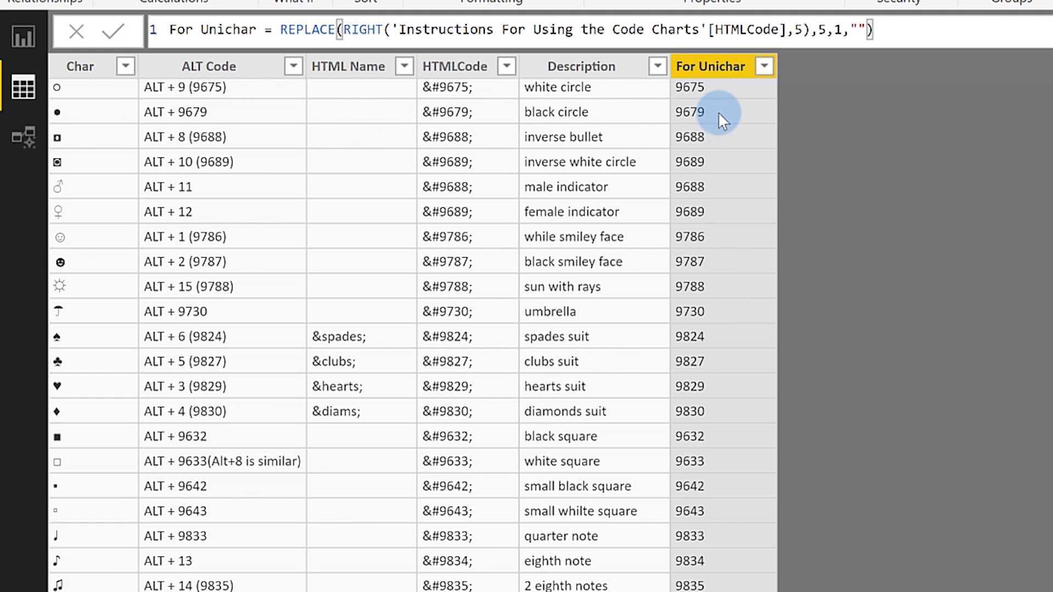
scroll(693, 305, down, 2)
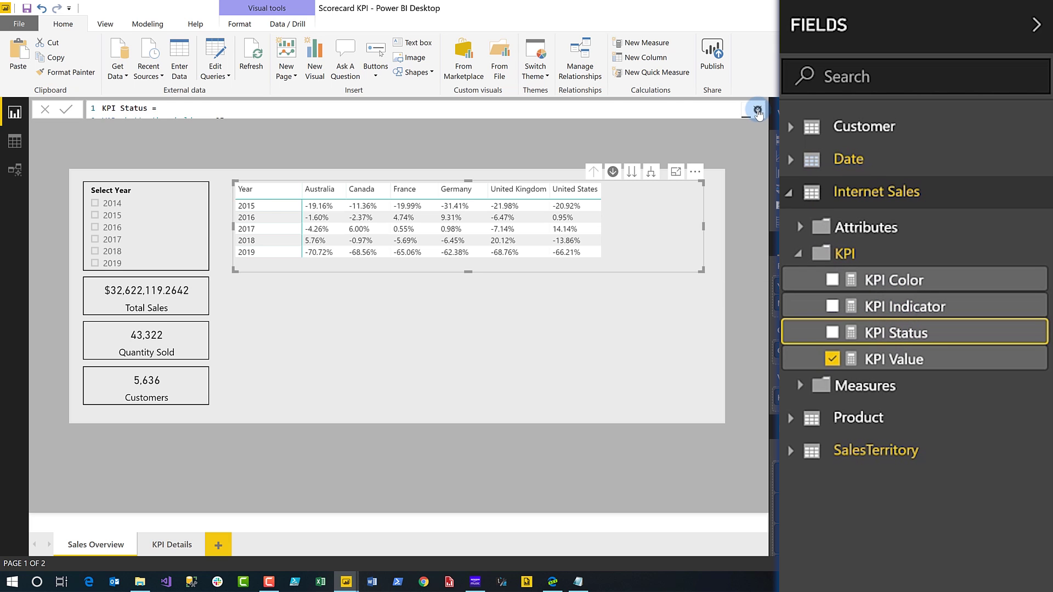
click(757, 112)
Step: Display the KPI Indicator formula choosing UNICHAR up, down or two-way arrows from KPI Status
click(905, 306)
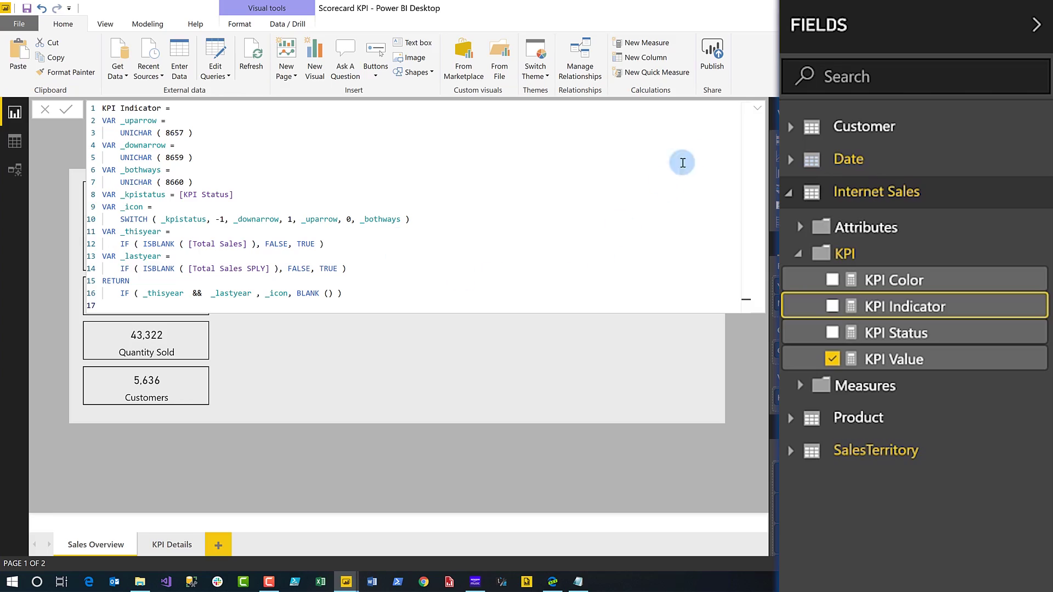
click(754, 109)
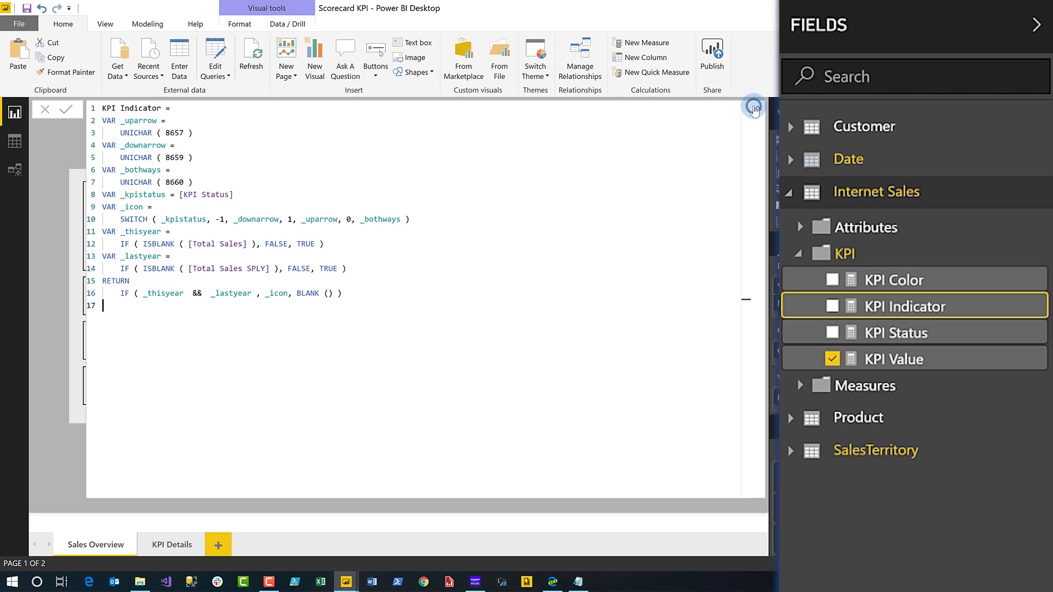
click(754, 109)
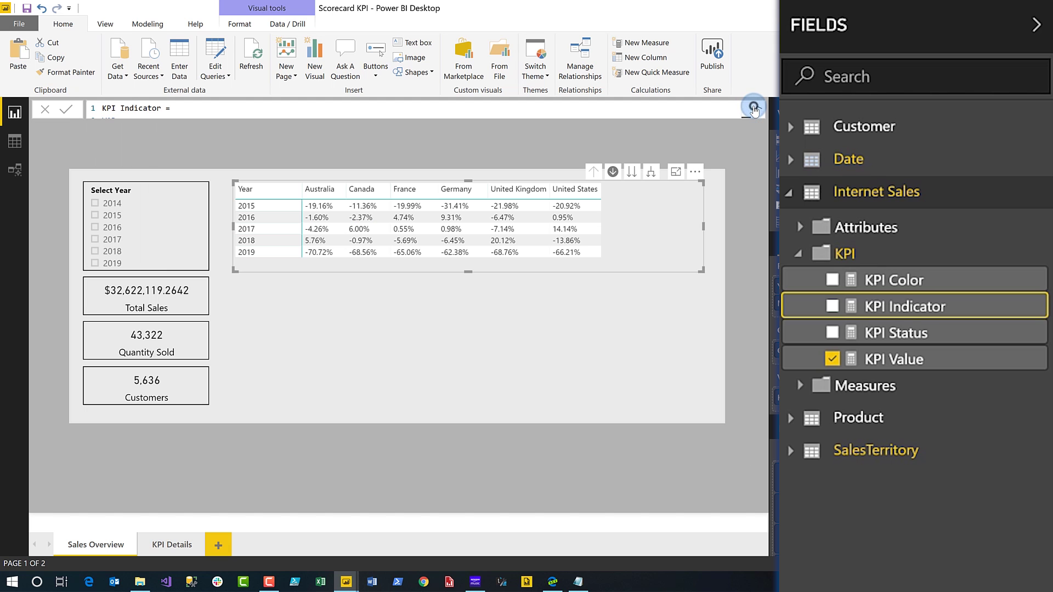
Step: Show the full KPI Color formula mapping KPI Status to red, green or yellow hex codes
click(904, 286)
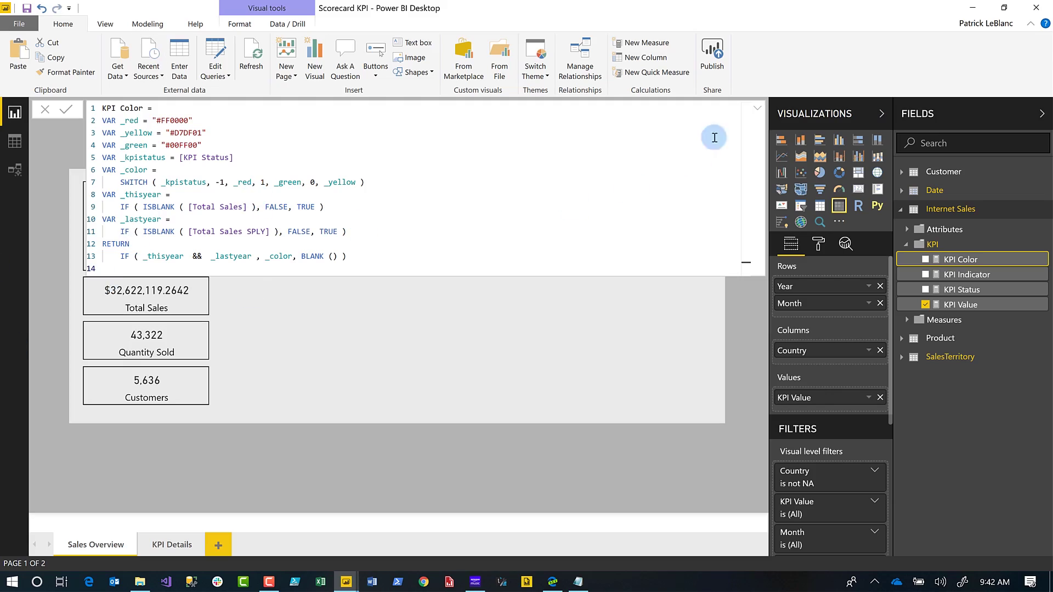
click(756, 111)
Step: Select the country matrix and turn on conditional font colour for KPI Value
click(756, 112)
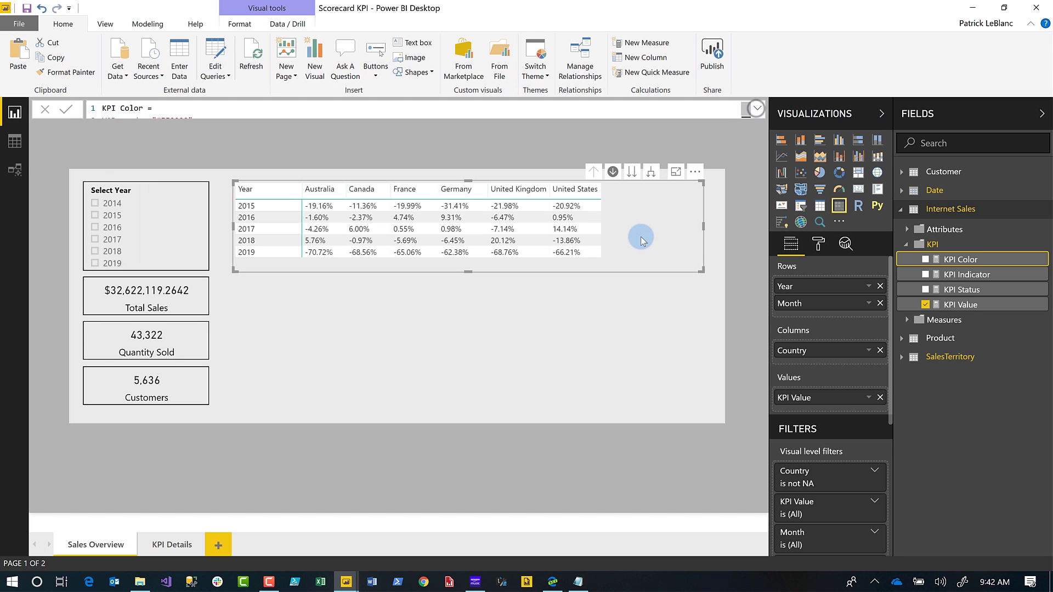
click(633, 240)
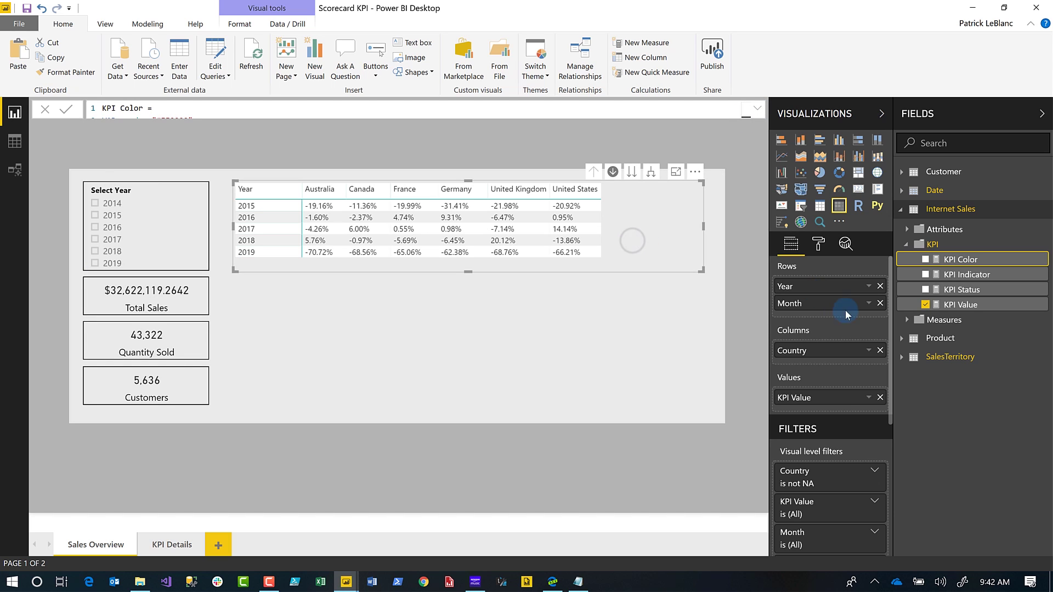
click(819, 245)
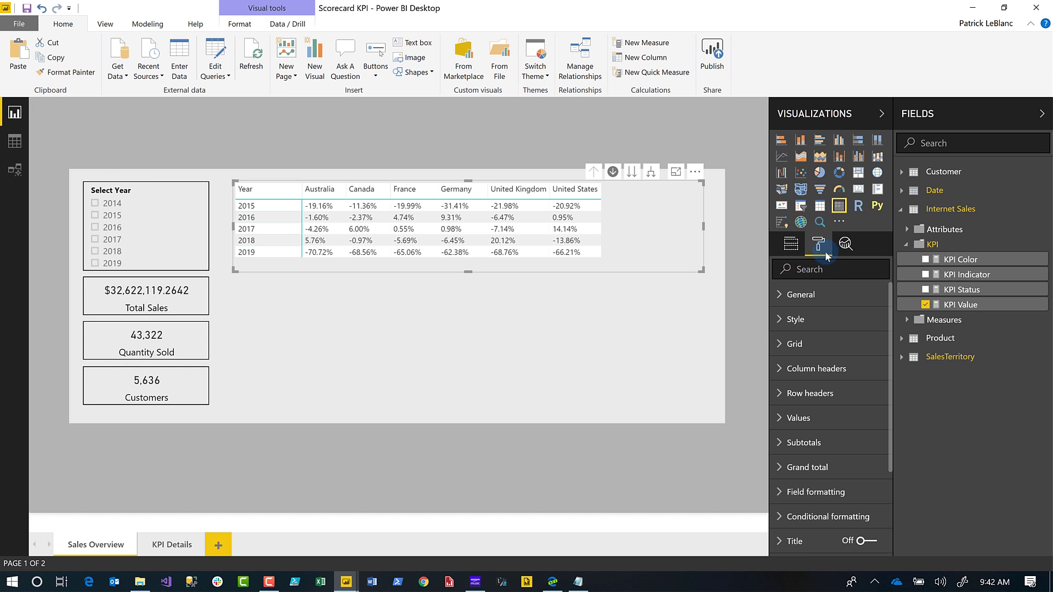
scroll(807, 406, down, 3)
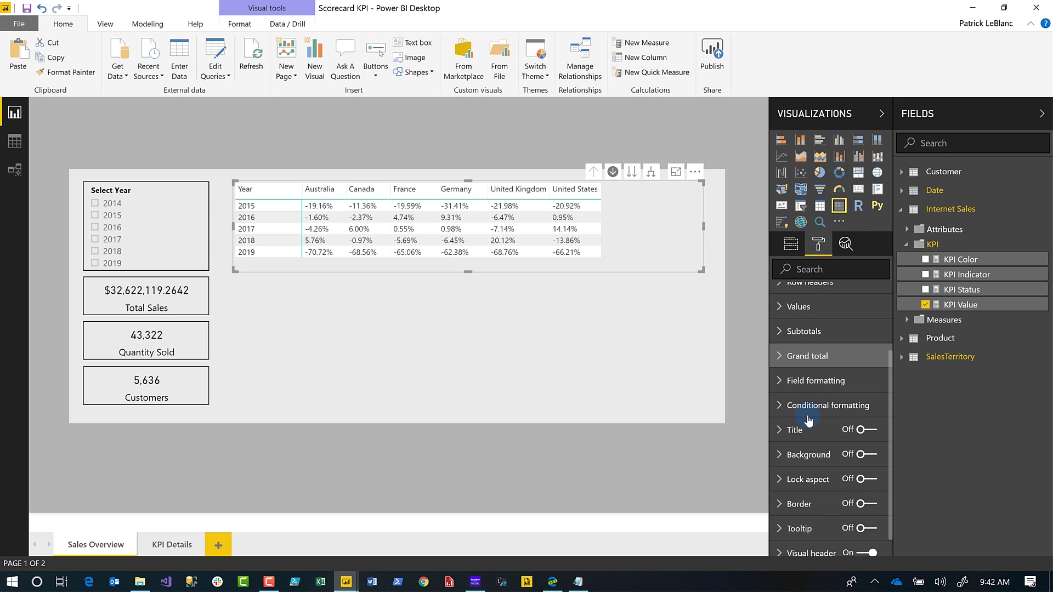
click(808, 390)
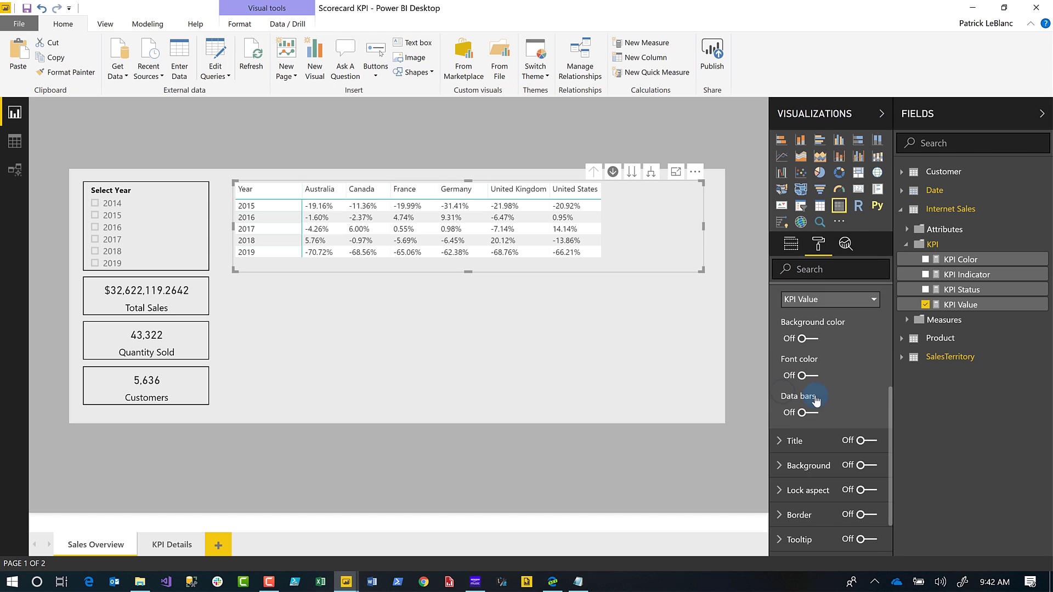
scroll(817, 384, down, 1)
click(809, 356)
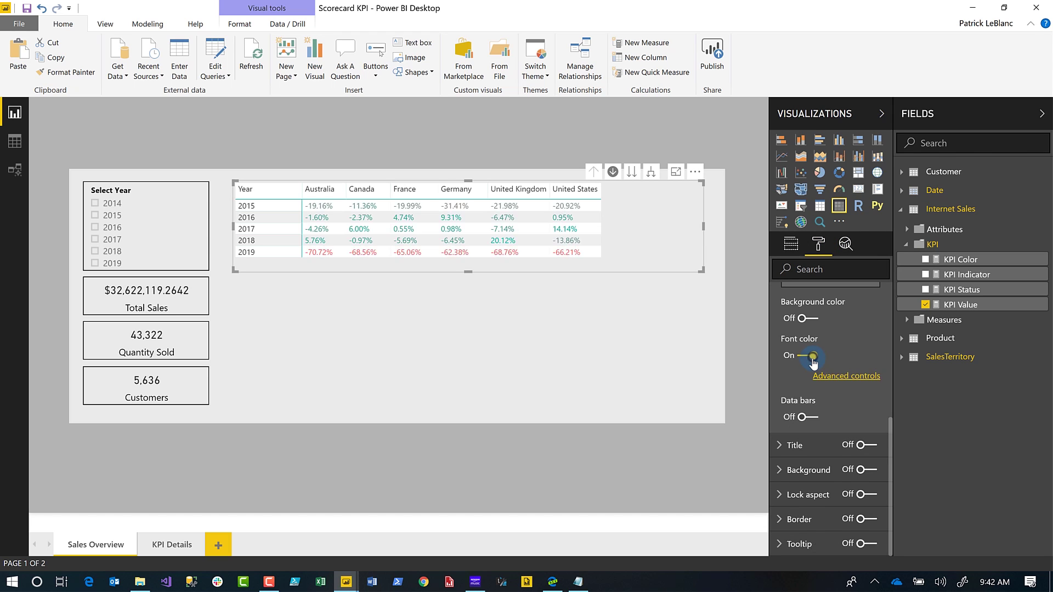
Step: Set KPI Value's font colour to Field value based on Internet Sales > KPI > KPI Color
click(843, 379)
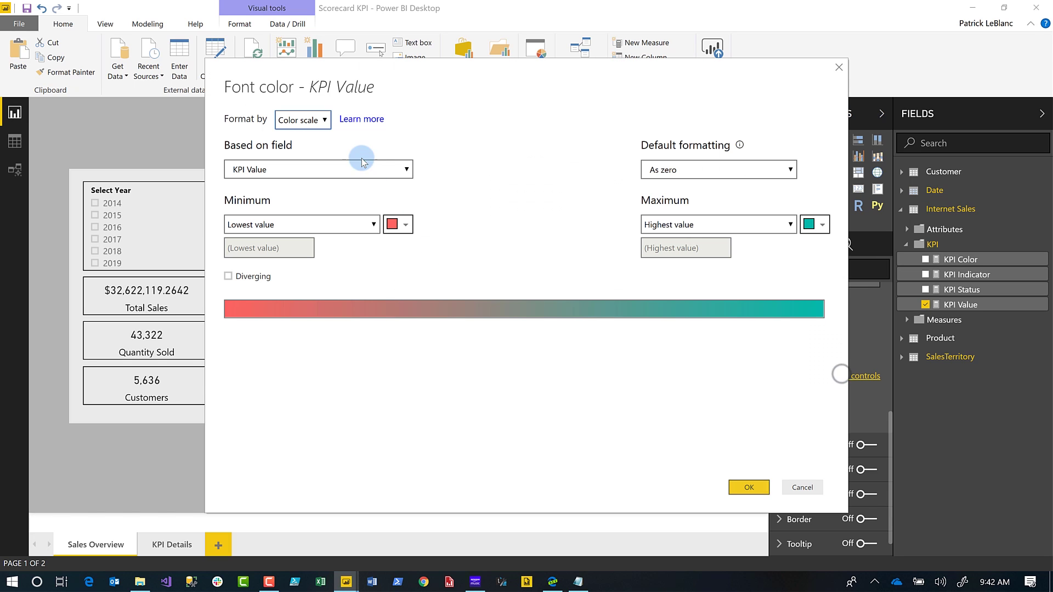
click(323, 121)
click(309, 102)
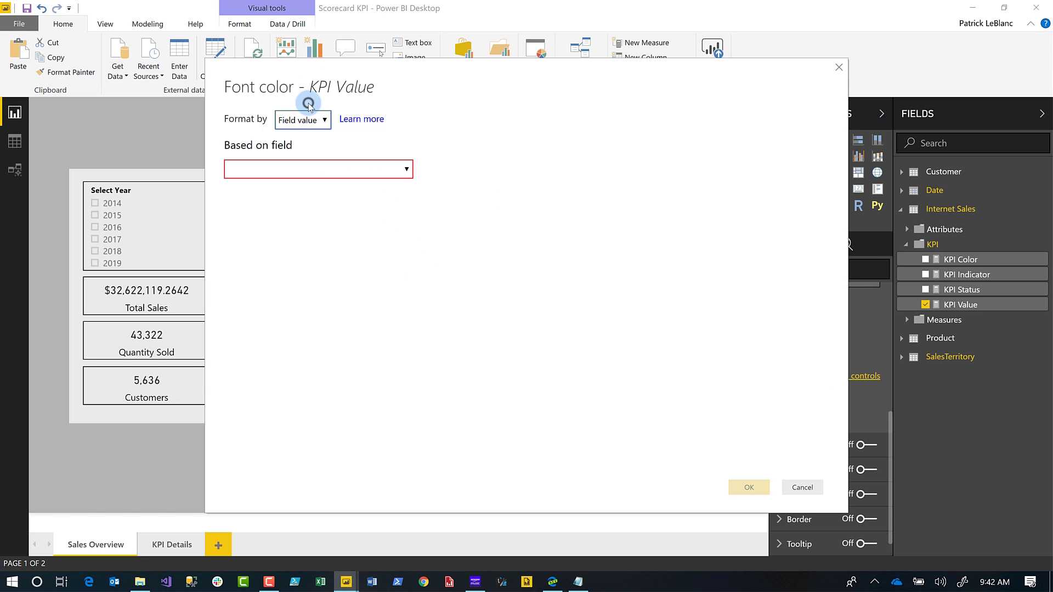
click(408, 170)
click(238, 254)
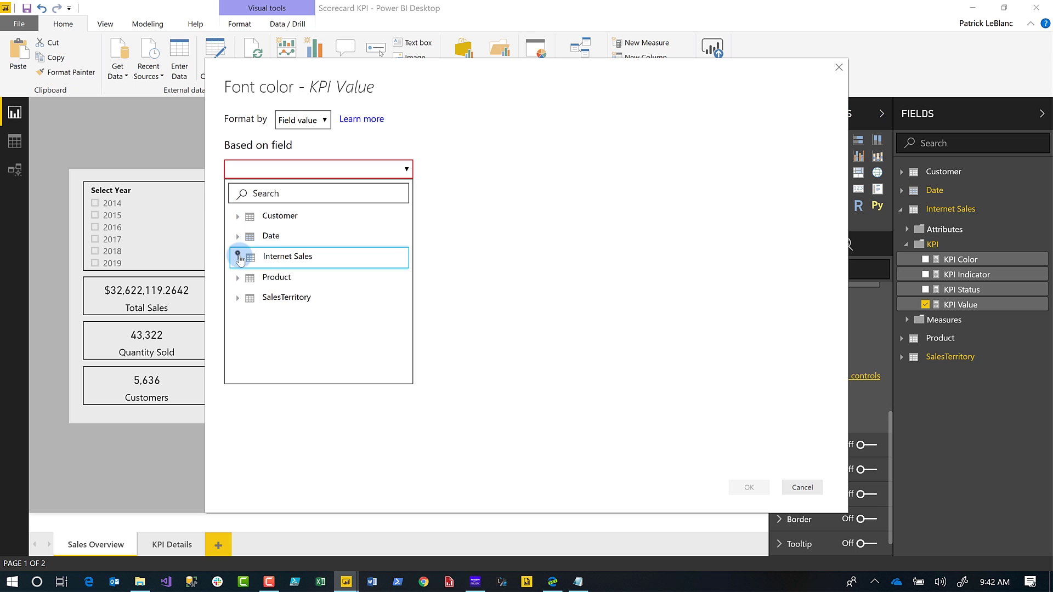
click(243, 293)
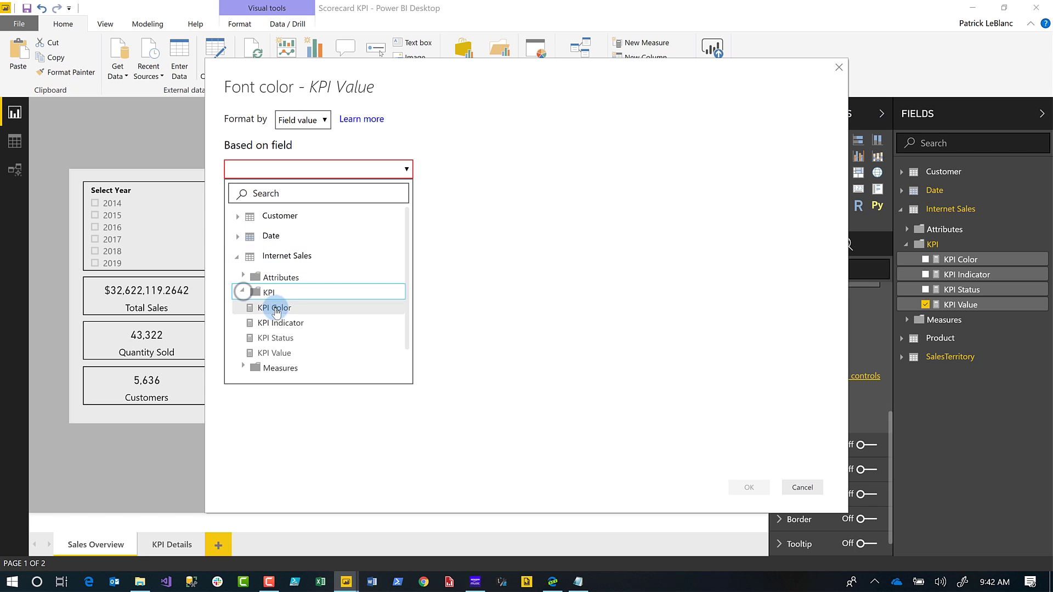
click(275, 308)
click(749, 488)
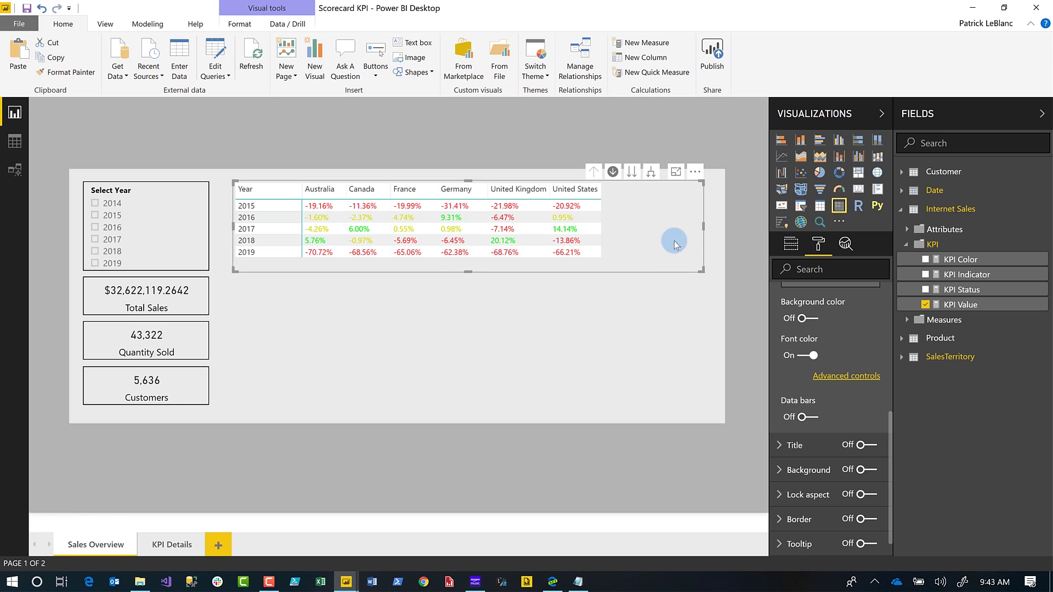
Step: Turn off the matrix font colour, then duplicate the matrix and place the copy below
click(805, 357)
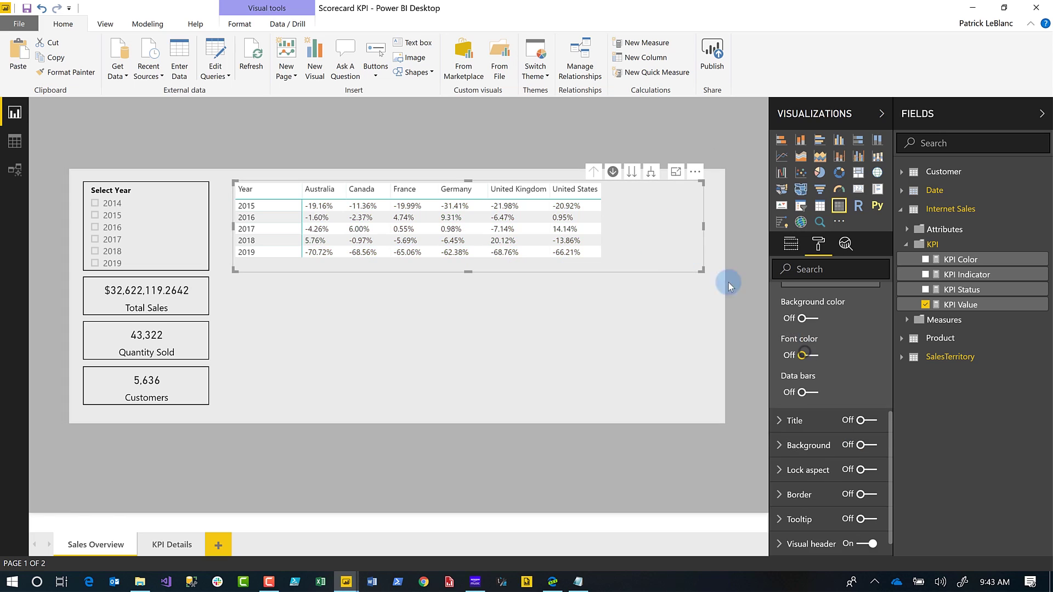
click(667, 250)
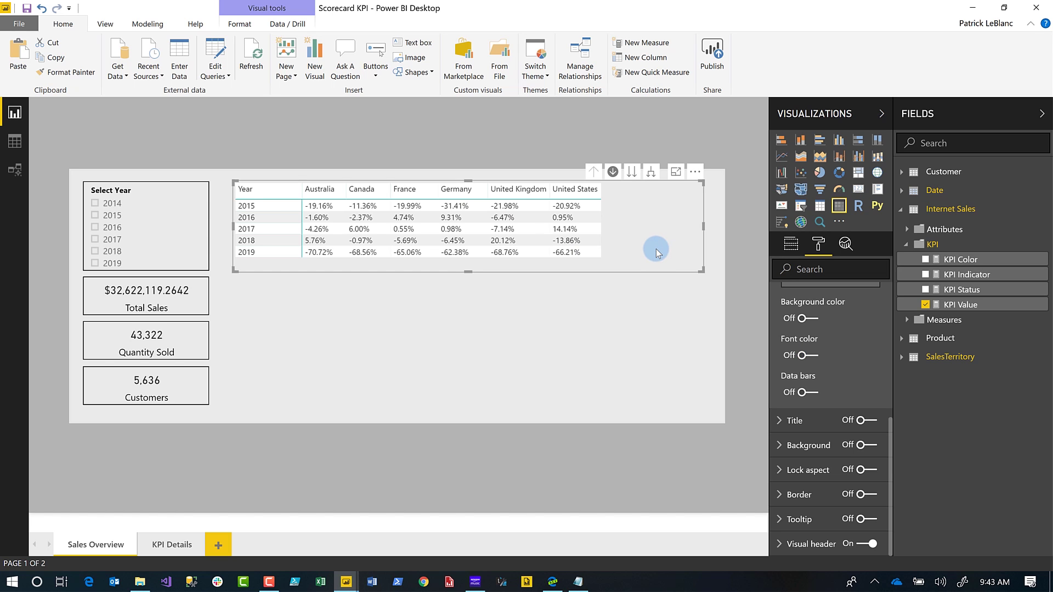
key(ctrl+c)
key(ctrl+v)
drag(650, 269, 640, 352)
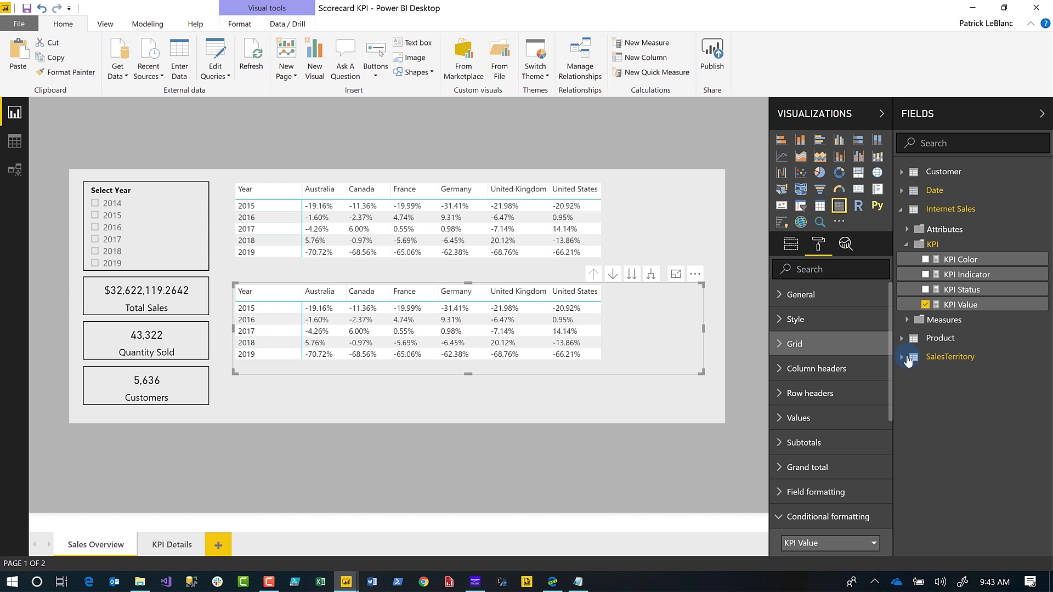
Step: In the copied matrix, replace KPI Value with KPI Indicator in Values
click(794, 249)
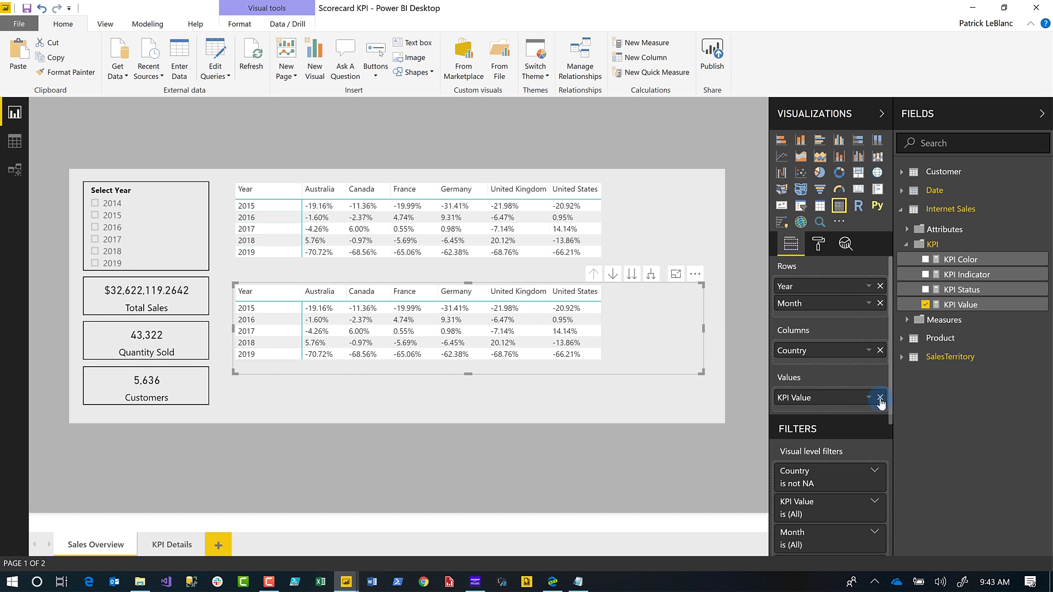
click(926, 304)
drag(967, 275, 832, 406)
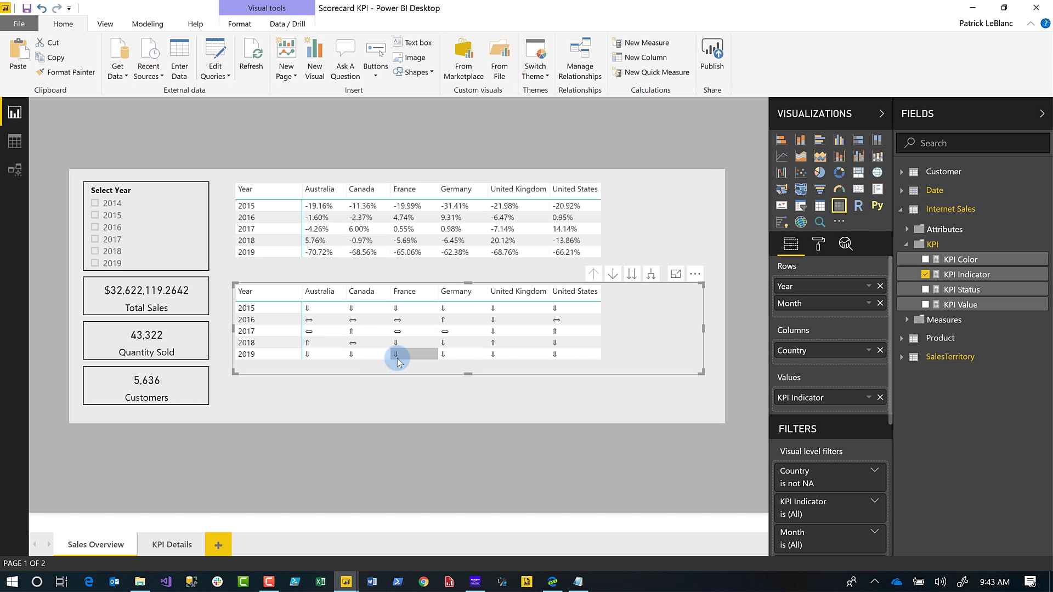
Step: Turn on conditional font colour for KPI Indicator, based on the KPI Status field
click(820, 249)
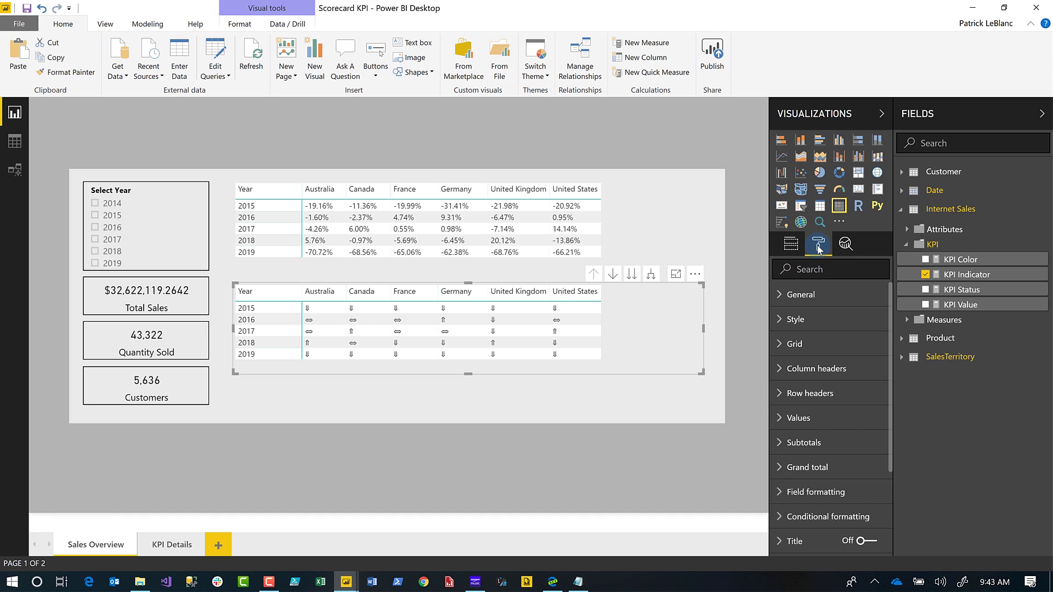
scroll(837, 442, down, 2)
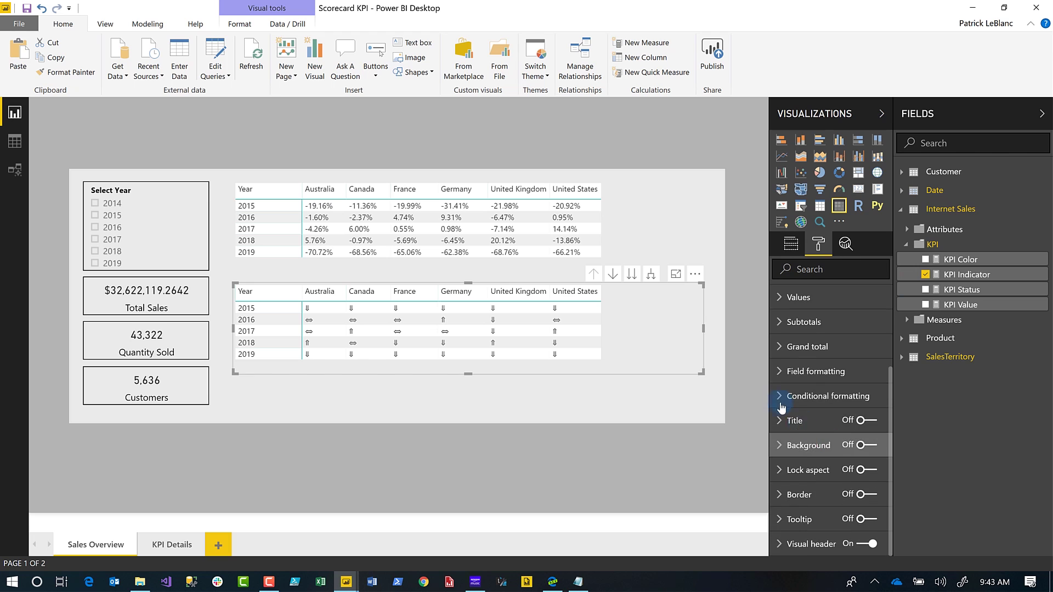
click(782, 407)
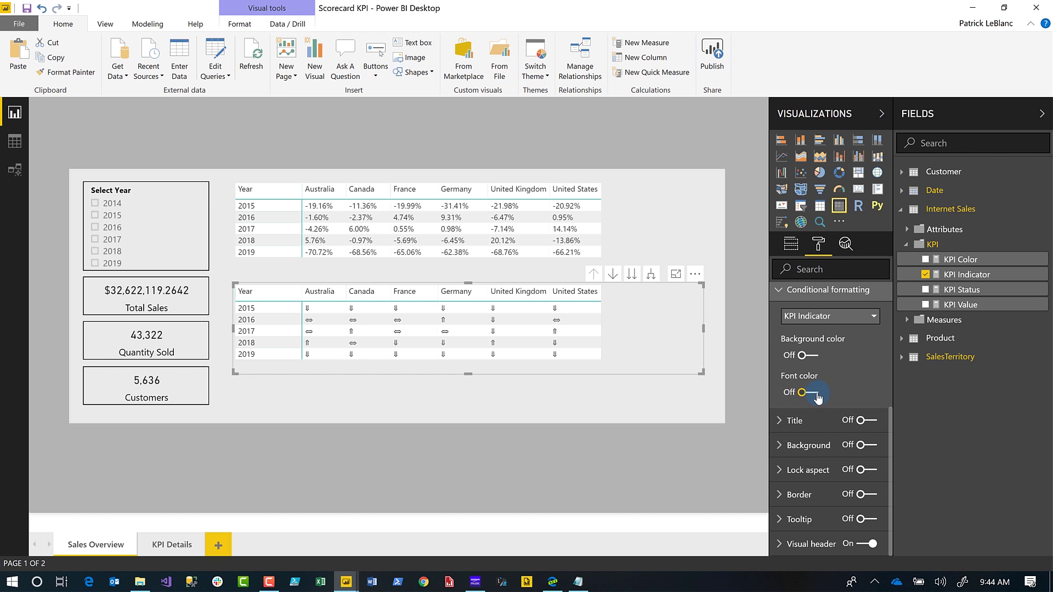
click(819, 399)
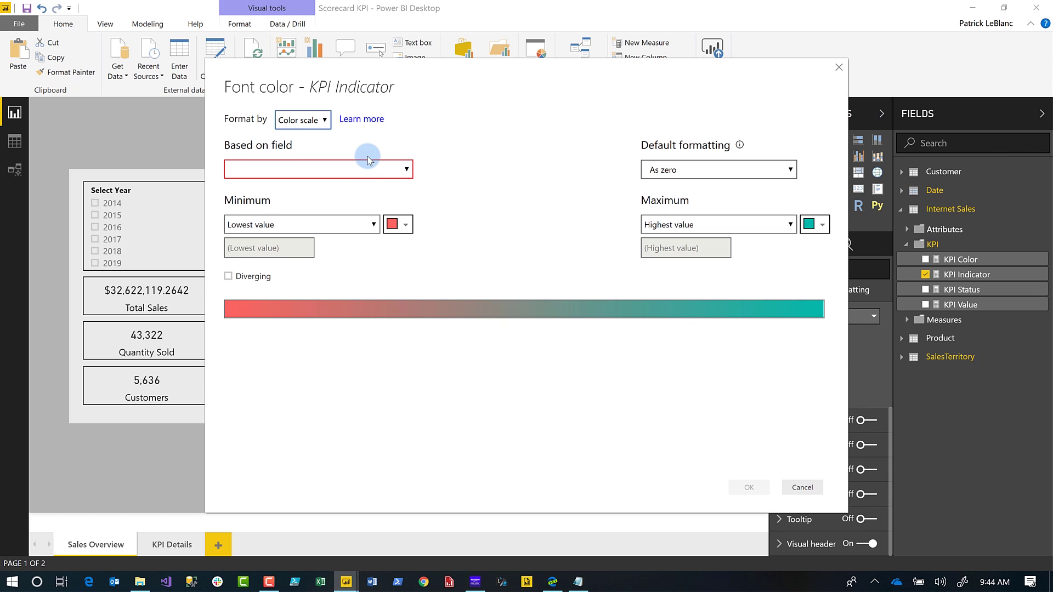
click(368, 164)
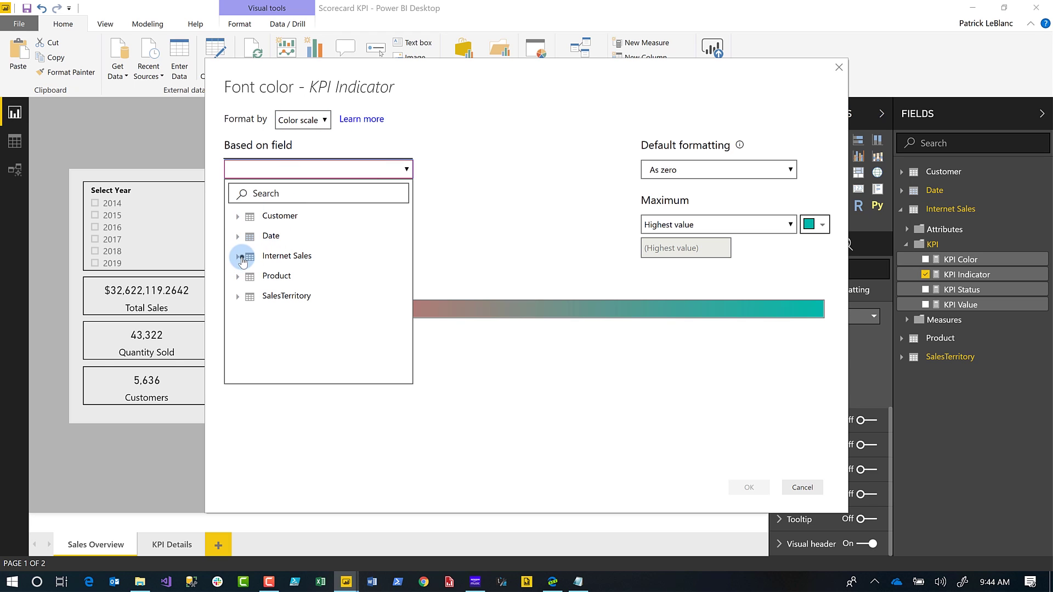
click(240, 258)
click(249, 292)
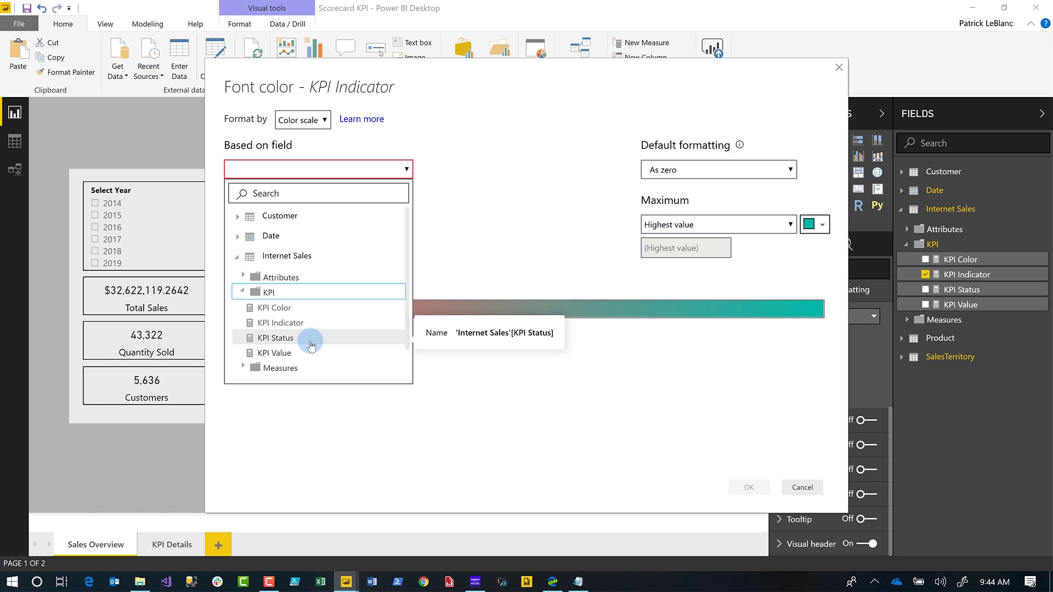
click(298, 340)
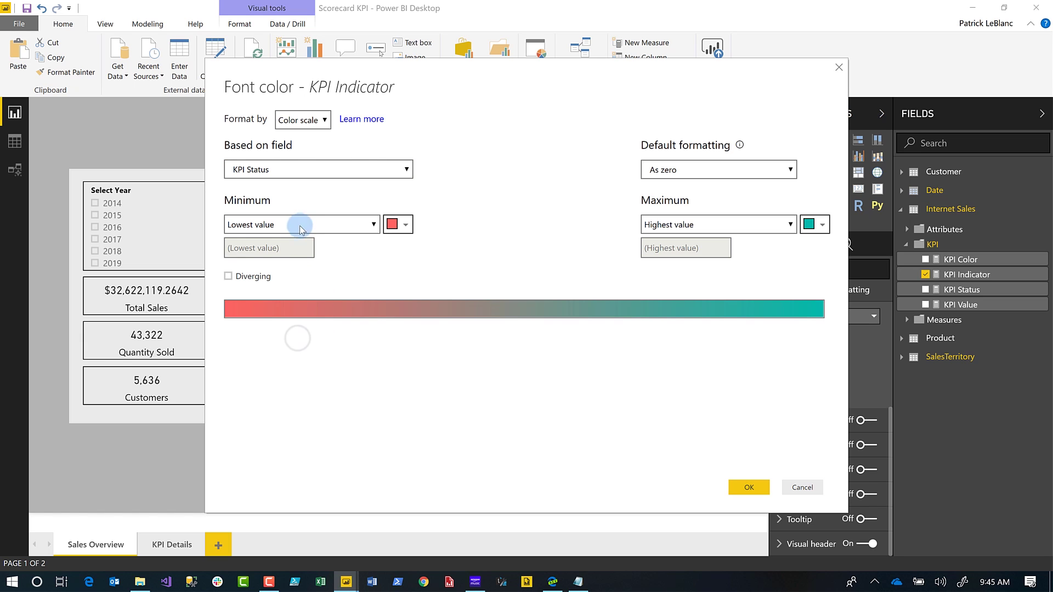
Step: Make the colour scale diverging with Number minimum -1, centre 0 and maximum 1
click(237, 278)
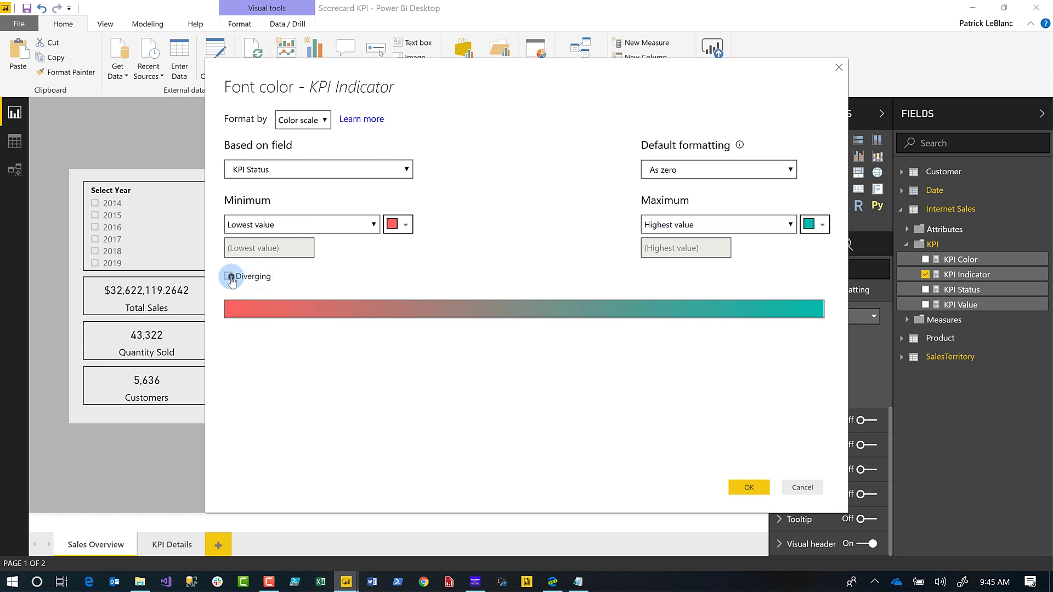
click(342, 227)
click(276, 208)
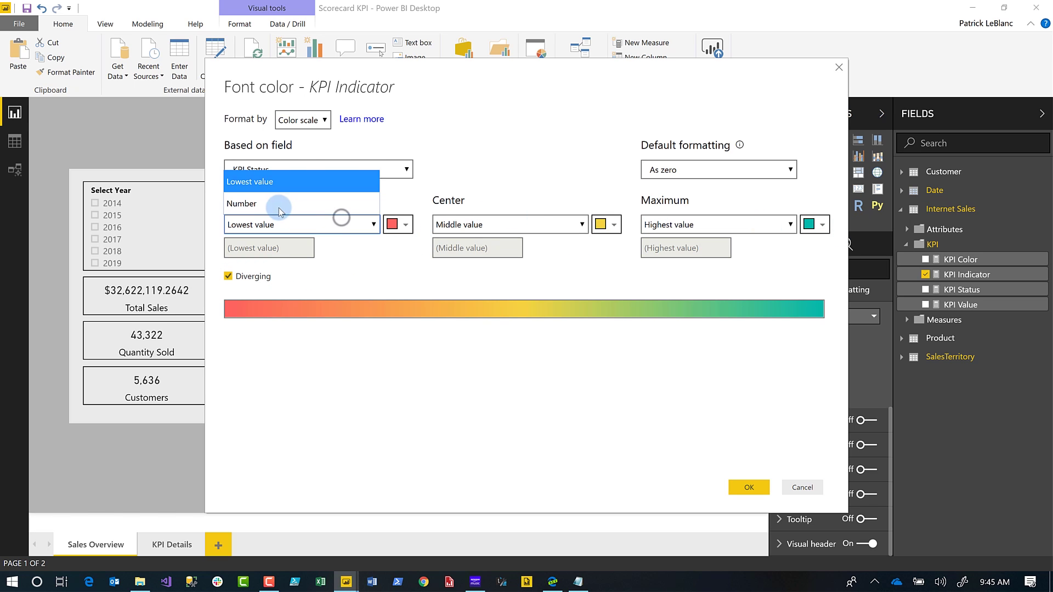
click(456, 225)
click(463, 207)
click(670, 222)
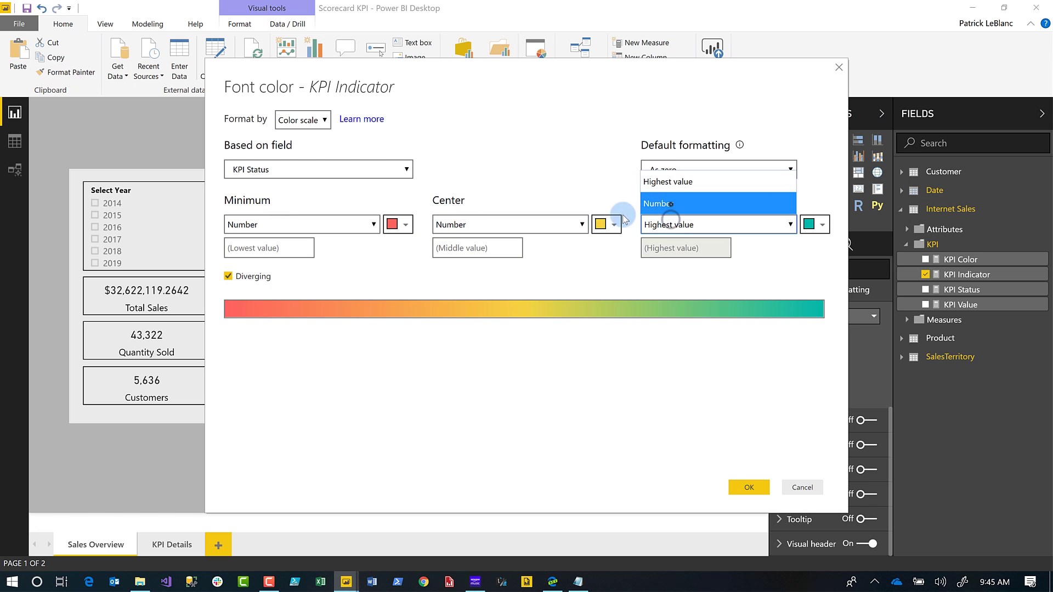
click(670, 204)
click(270, 247)
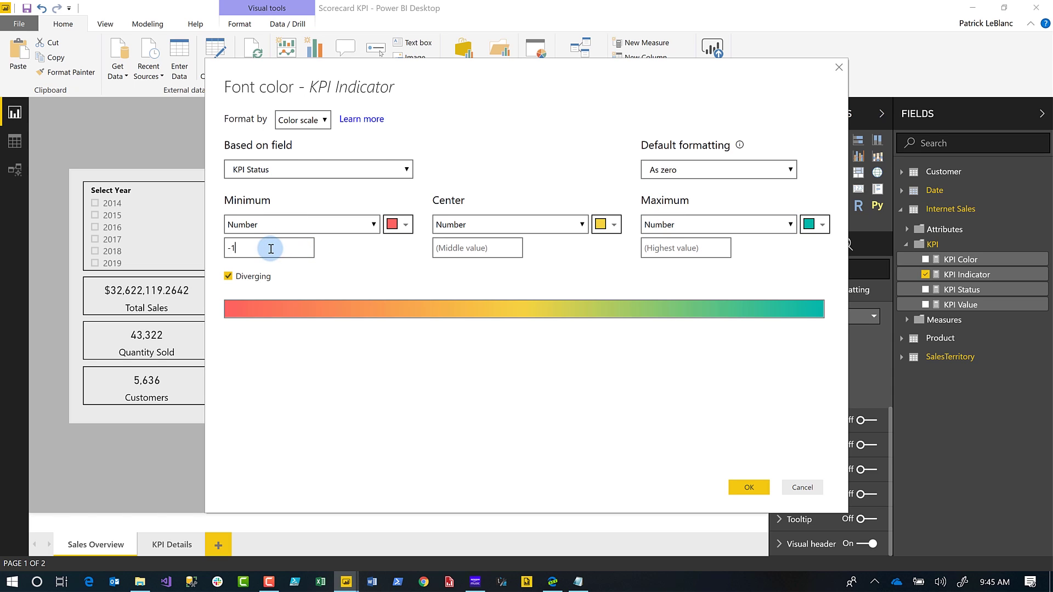
text(-1)
click(444, 249)
text(0)
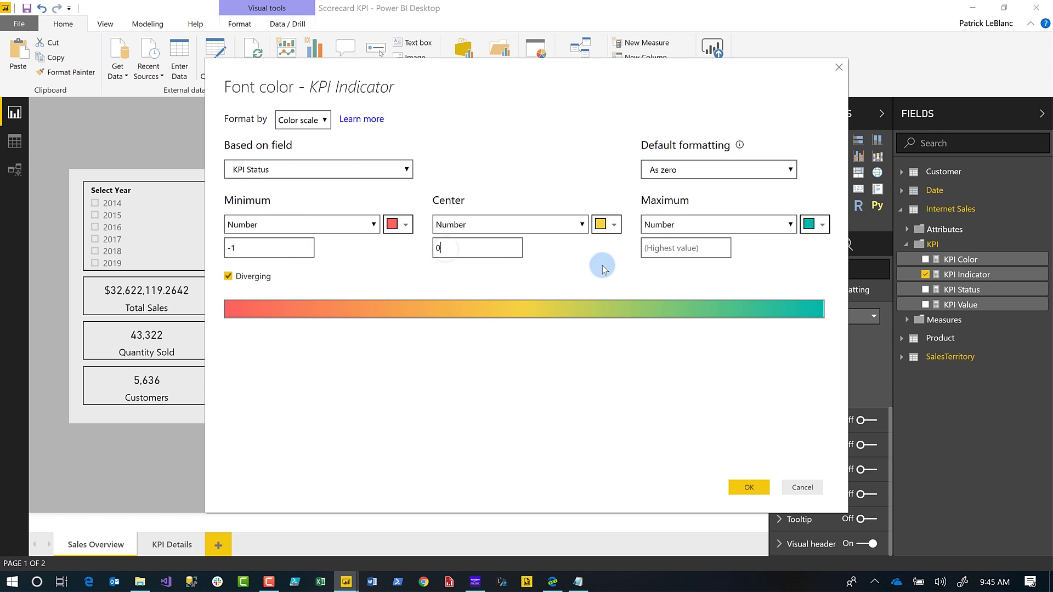
click(649, 249)
text(1)
click(749, 487)
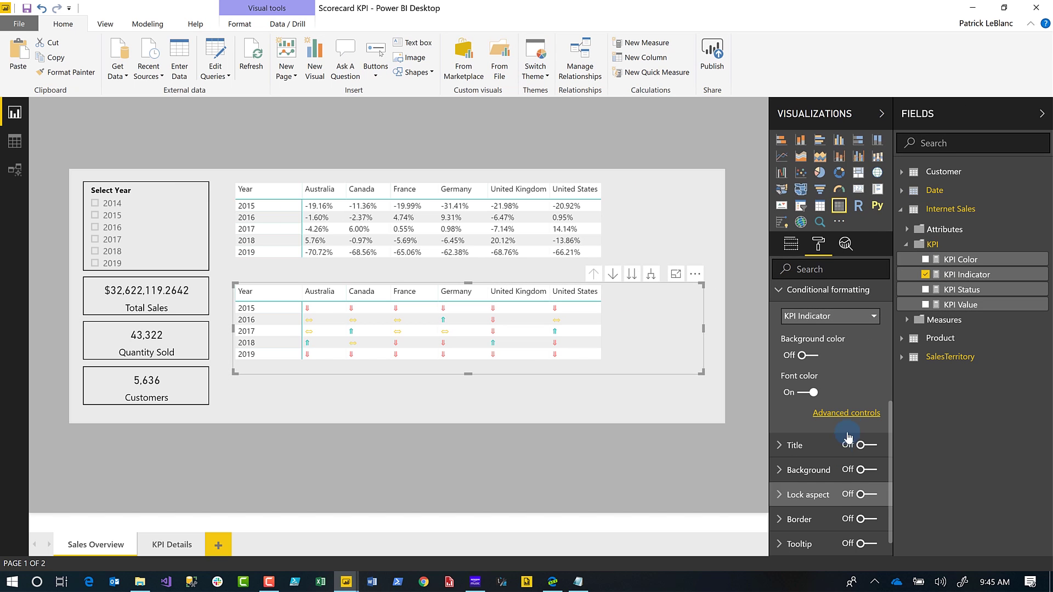
Step: Switch the arrow font colour to Field value based on Internet Sales > KPI > KPI Color
click(848, 418)
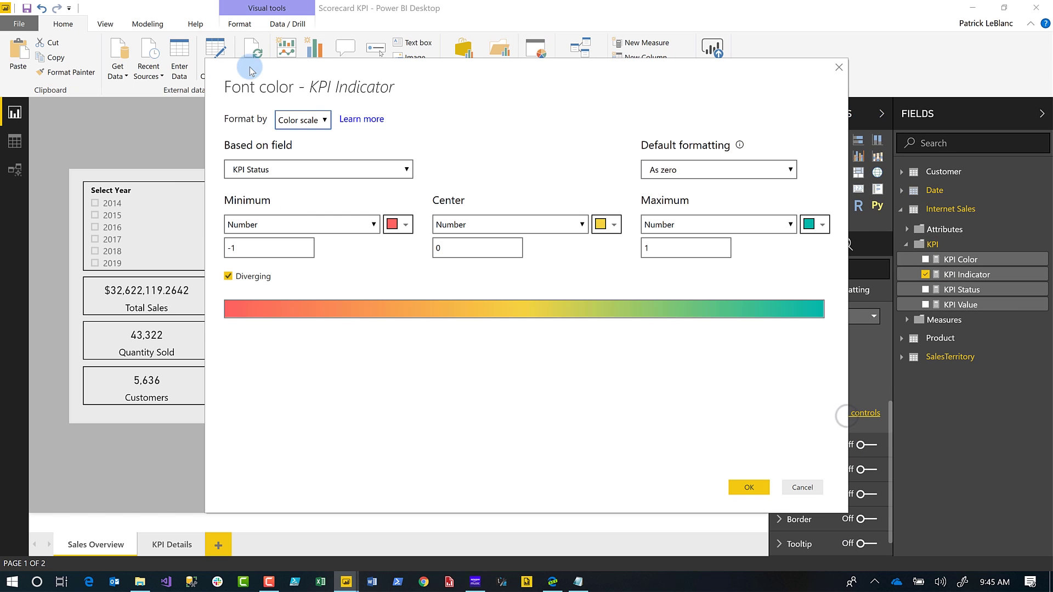
click(314, 121)
click(309, 100)
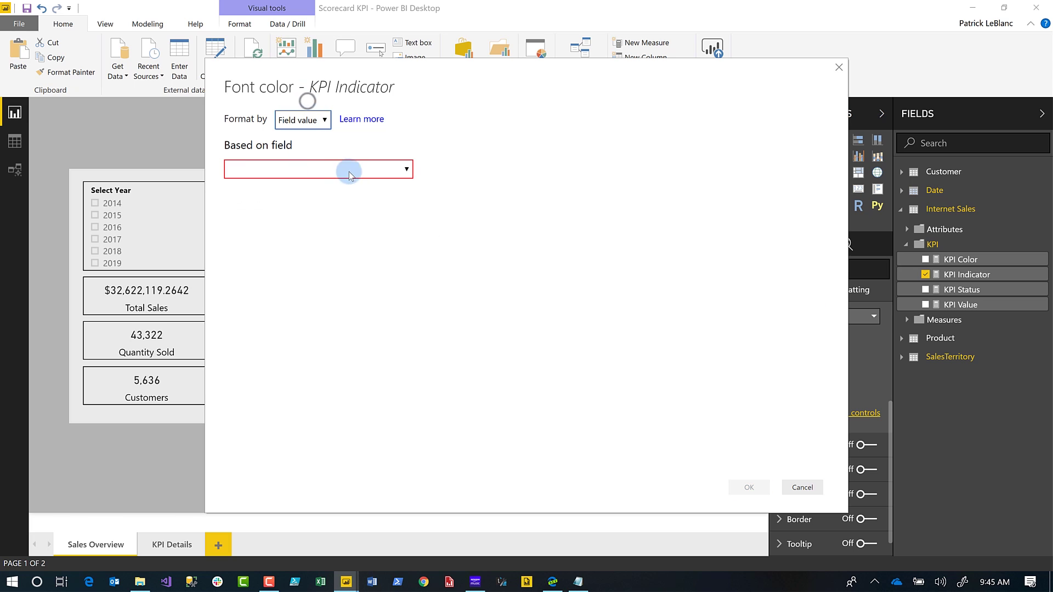
click(349, 170)
click(239, 257)
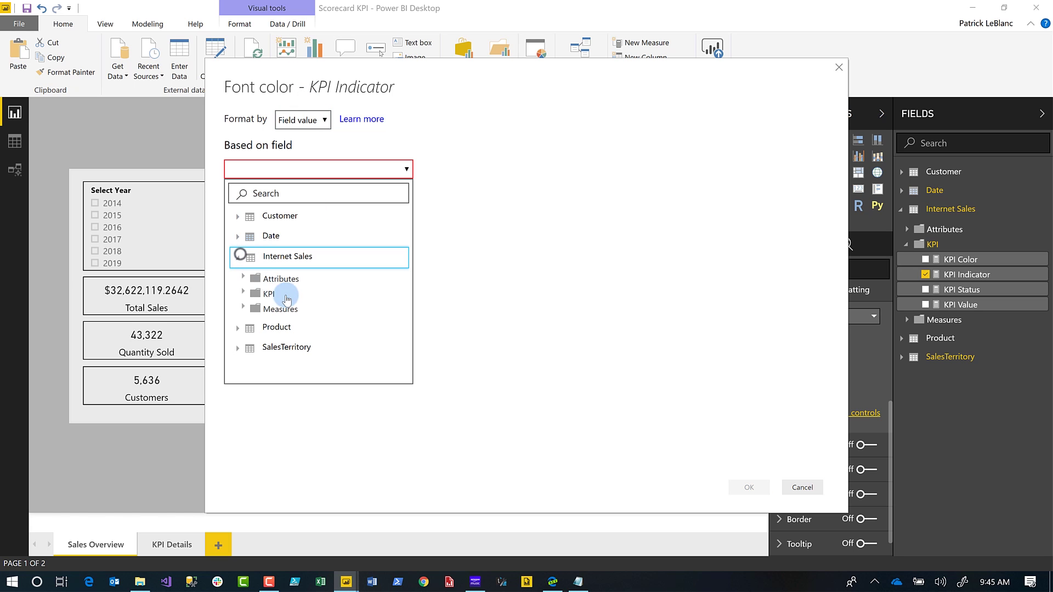
click(243, 291)
click(289, 311)
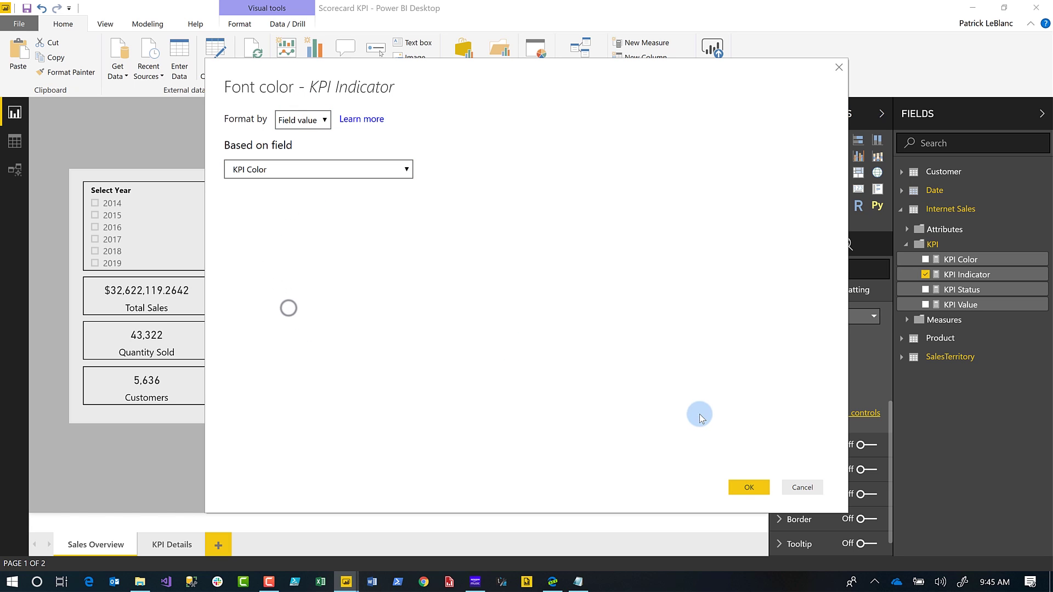
click(749, 486)
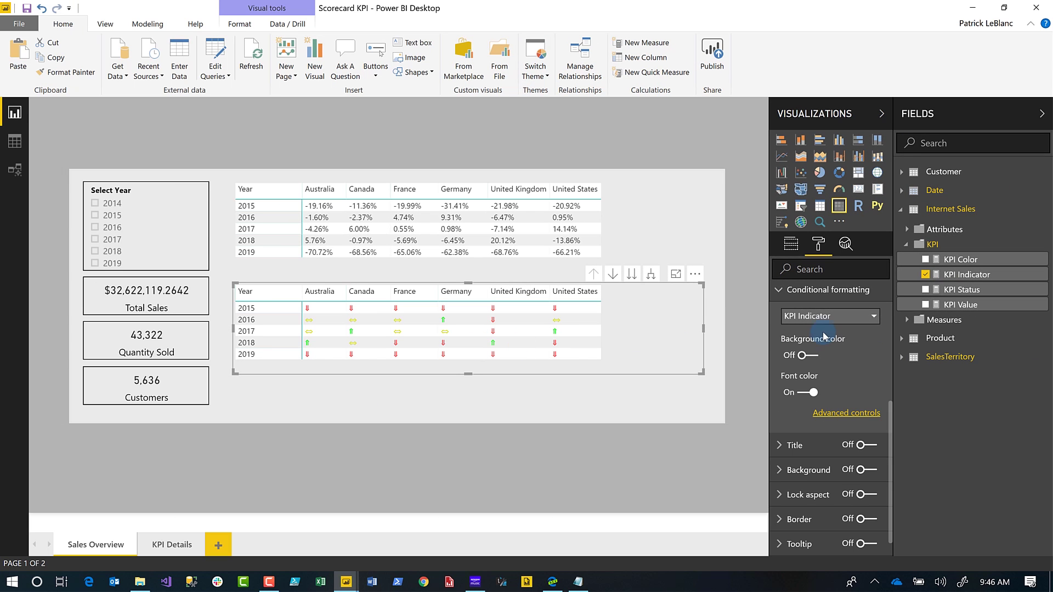
Step: Open the KPI Status formula with its ±0.05 thresholds in the formula bar
click(965, 289)
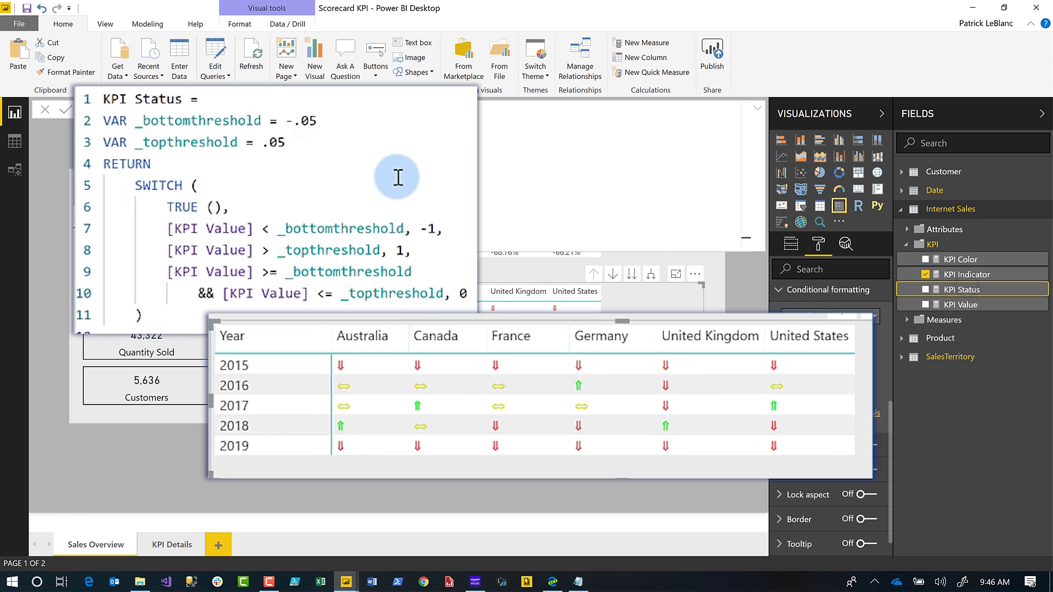
Step: Change the KPI Status _bottomthreshold from -.05 to -.03, turning Australia's 2017 arrow red
click(227, 121)
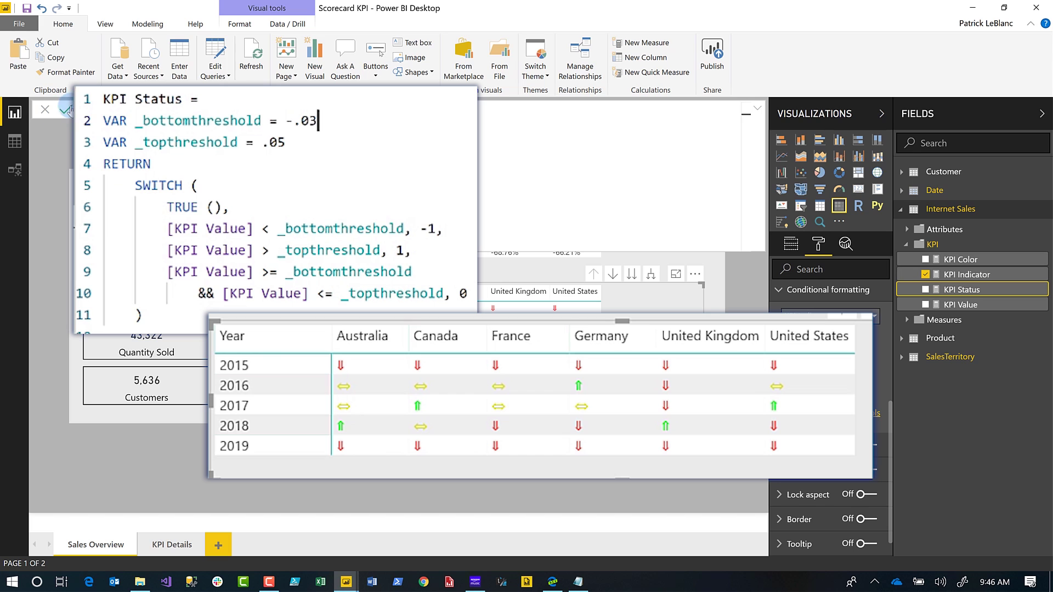
click(67, 109)
click(505, 428)
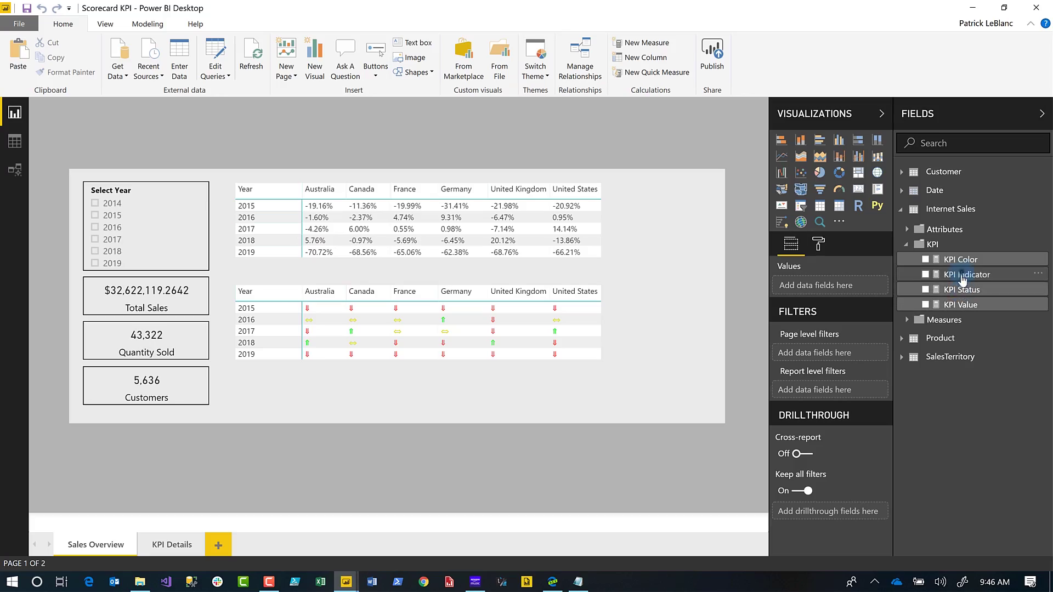
Step: Edit the KPI Status measure to restore _bottomthreshold to -.05, bringing back the original arrow colours
click(966, 276)
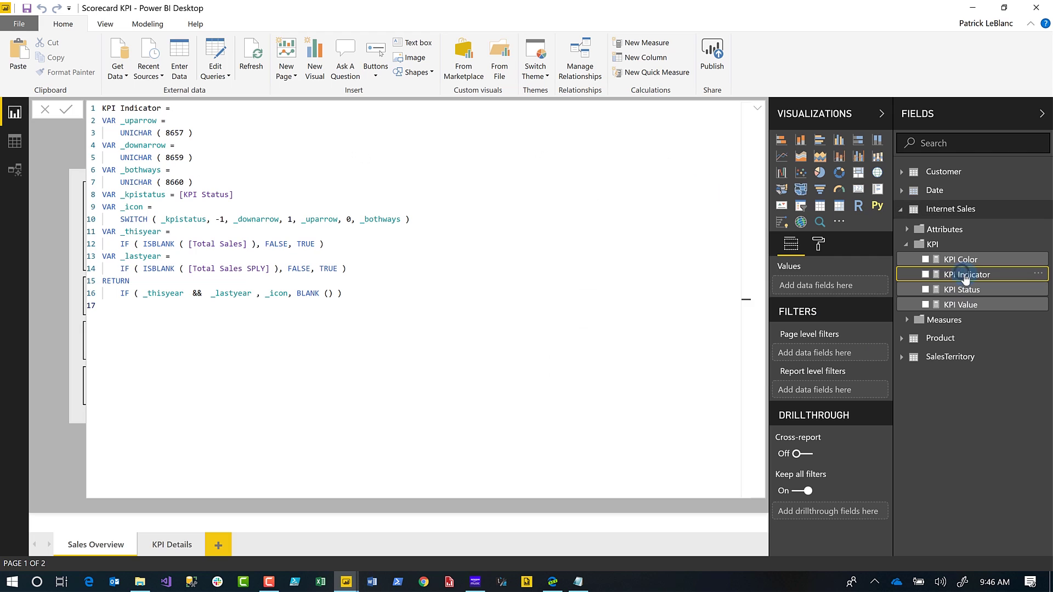
click(968, 290)
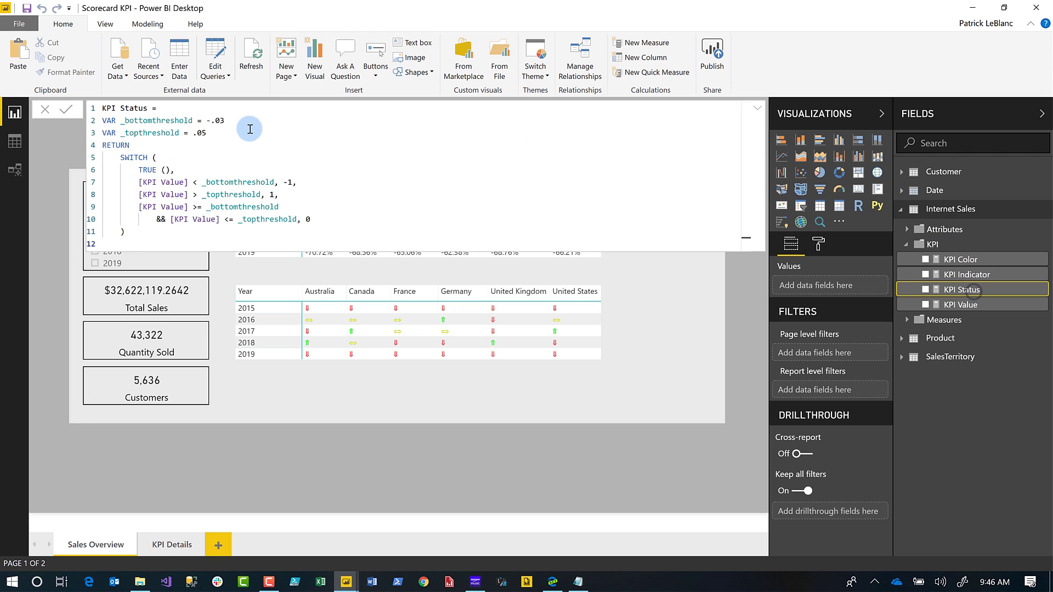
text(5)
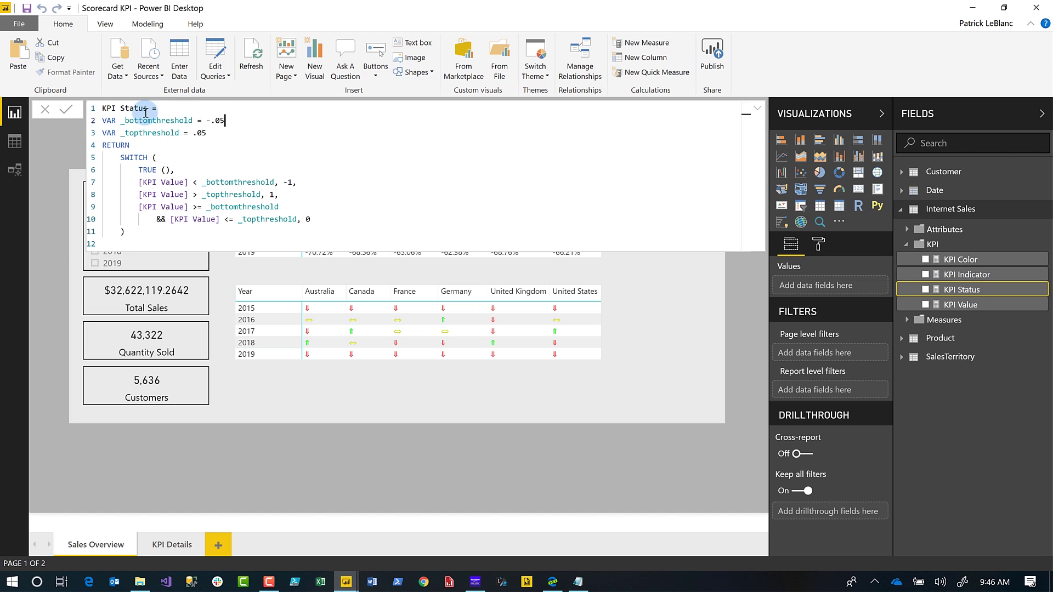
click(66, 109)
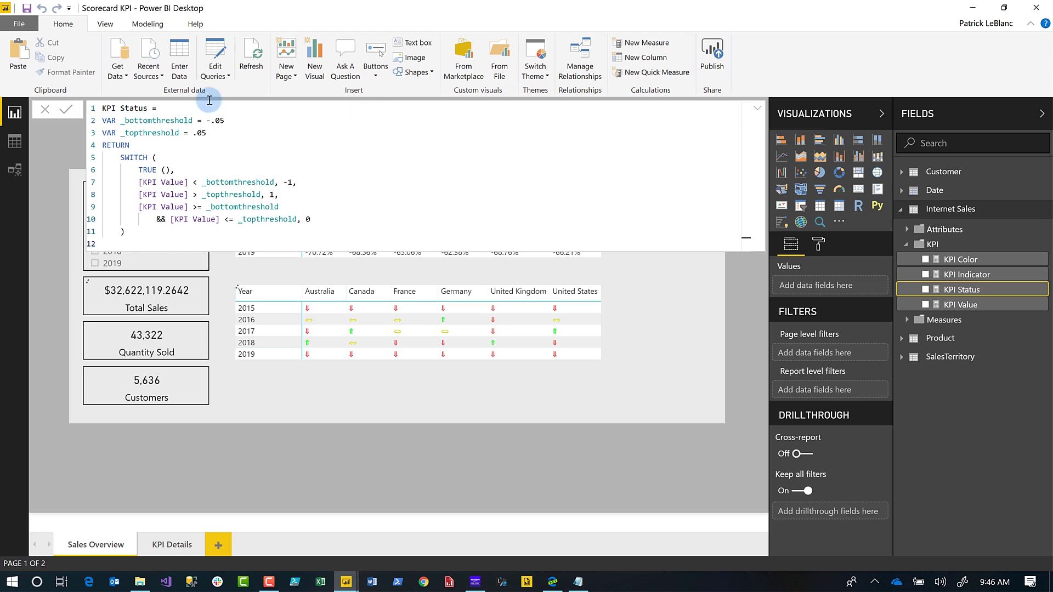
click(749, 437)
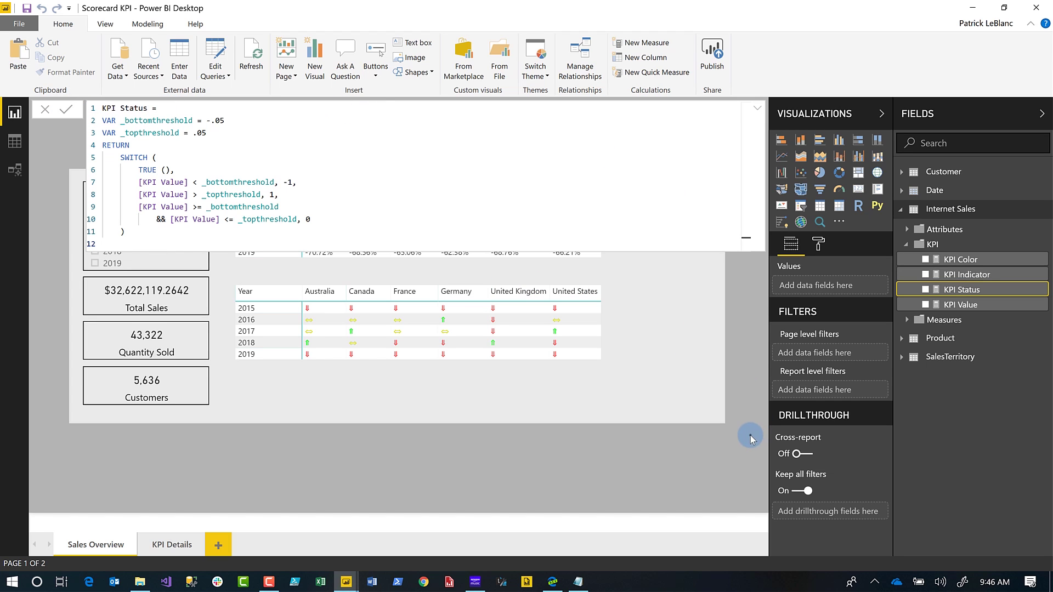
click(553, 356)
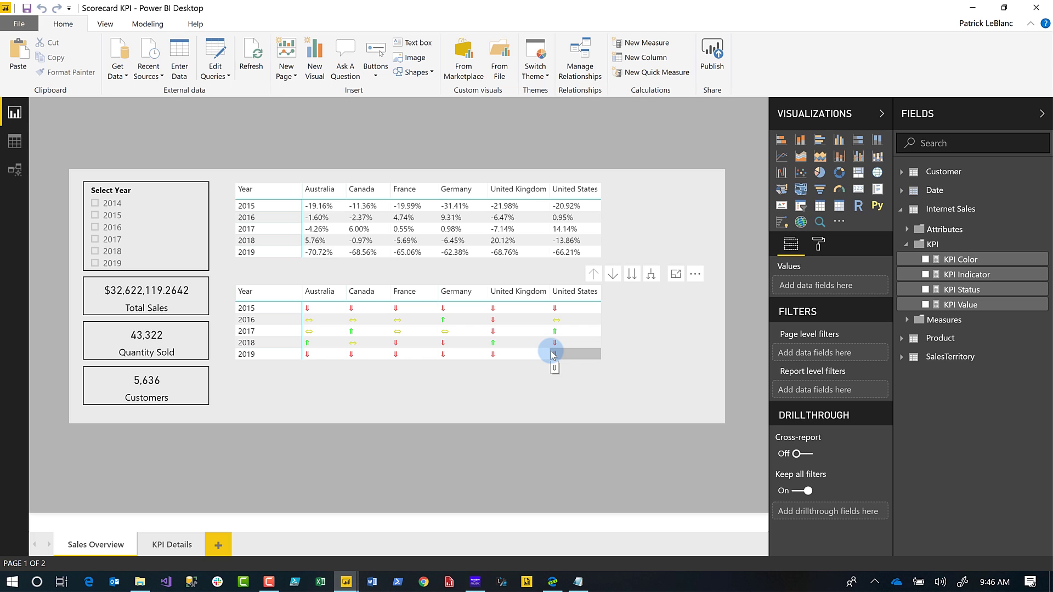
Step: Turn on the arrow matrix's tooltip as a Report page tooltip using the KPI Details page
click(817, 244)
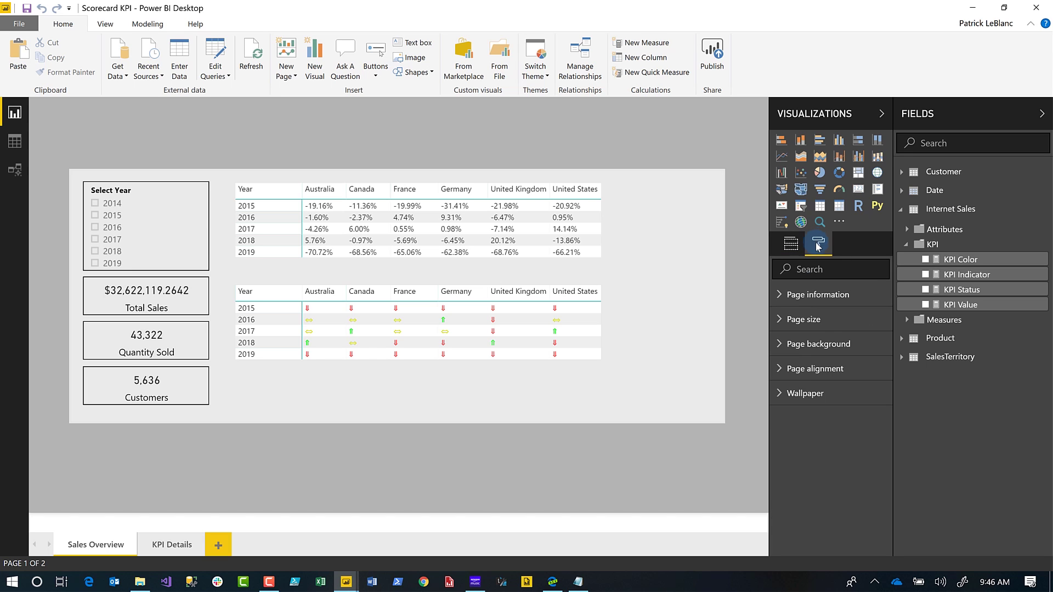
click(632, 373)
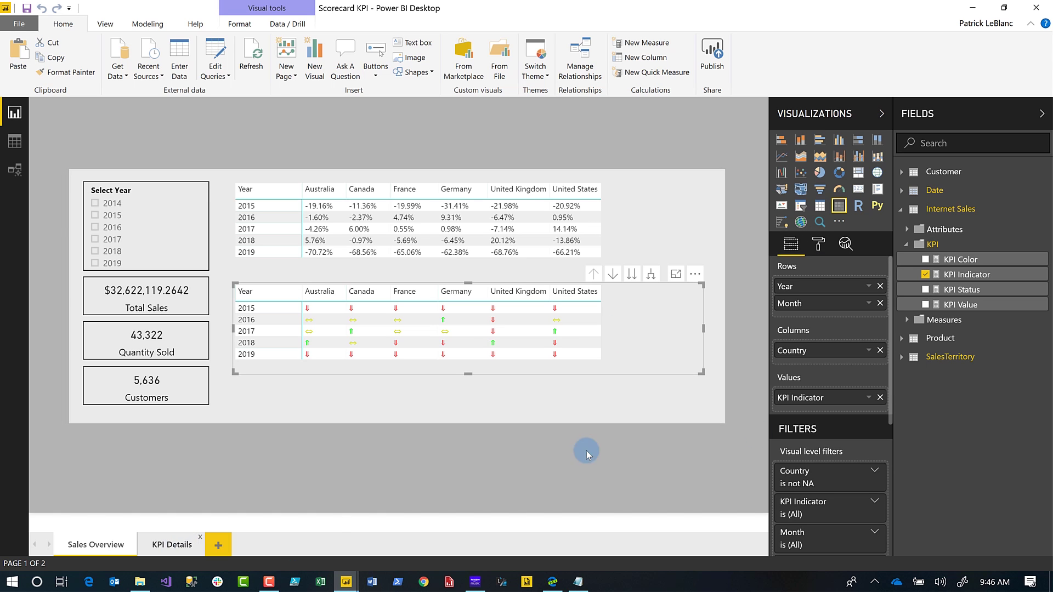
scroll(860, 403, down, 5)
click(818, 243)
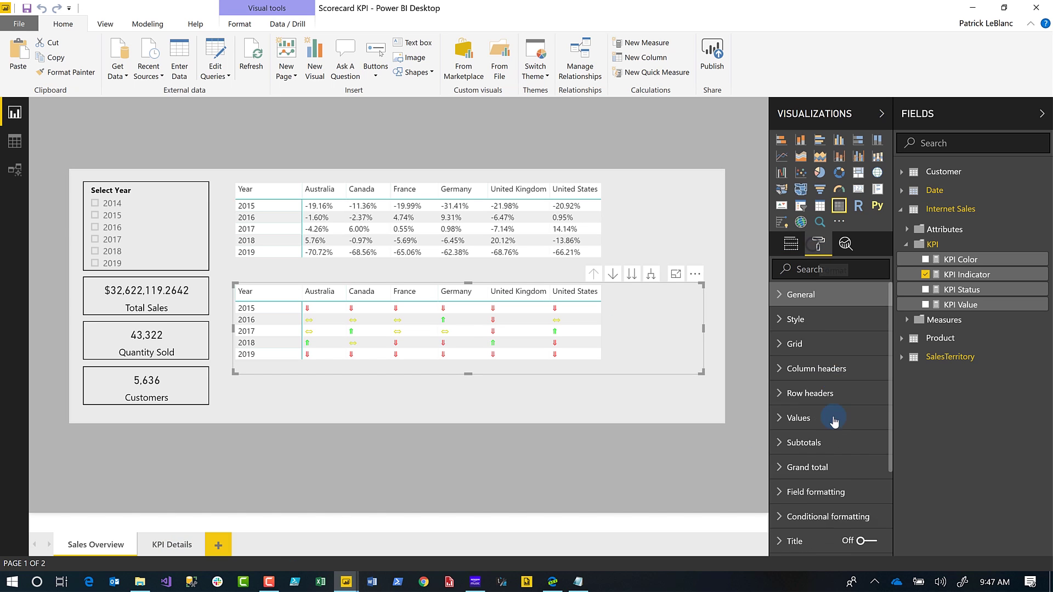
scroll(831, 433, down, 3)
click(872, 519)
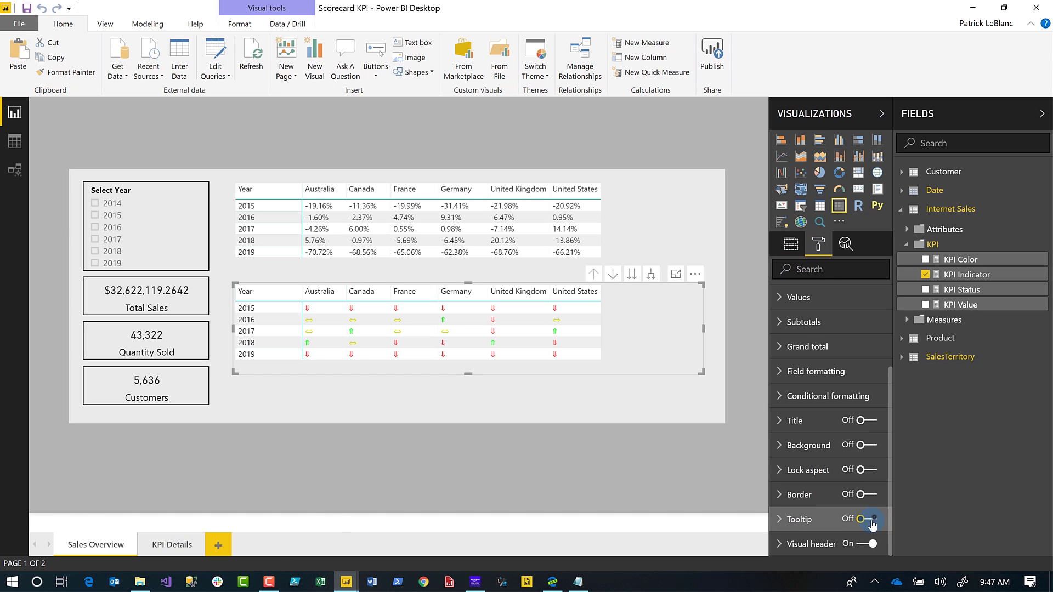
click(778, 524)
scroll(836, 486, down, 4)
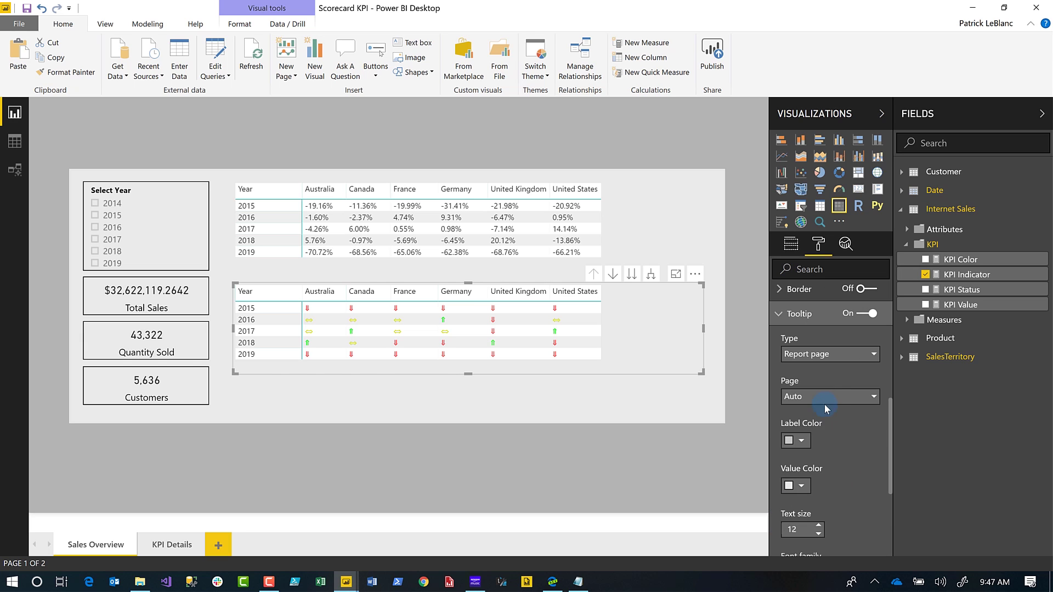
click(833, 400)
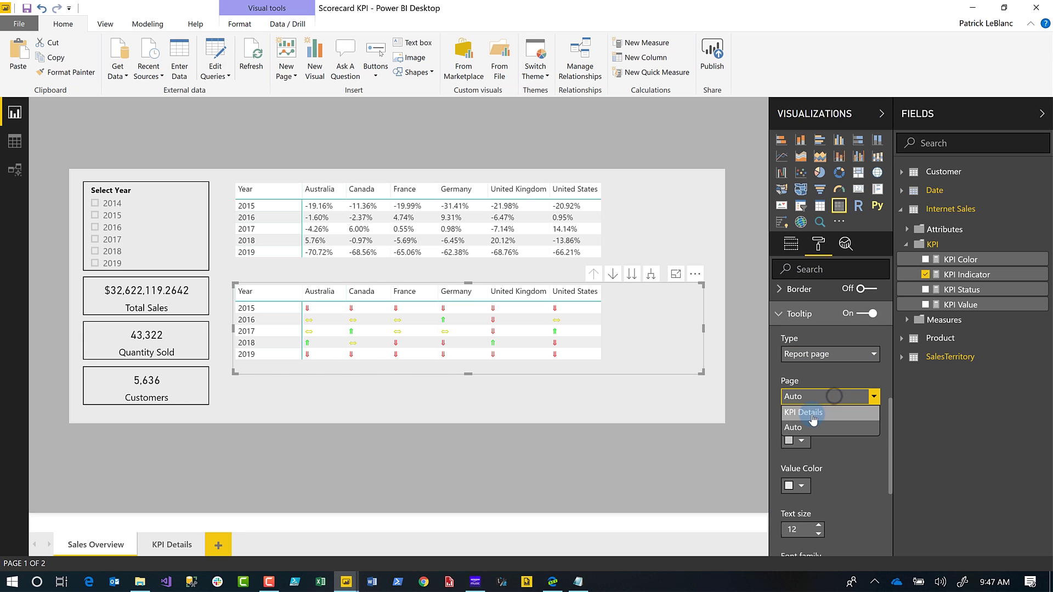
click(813, 417)
click(603, 402)
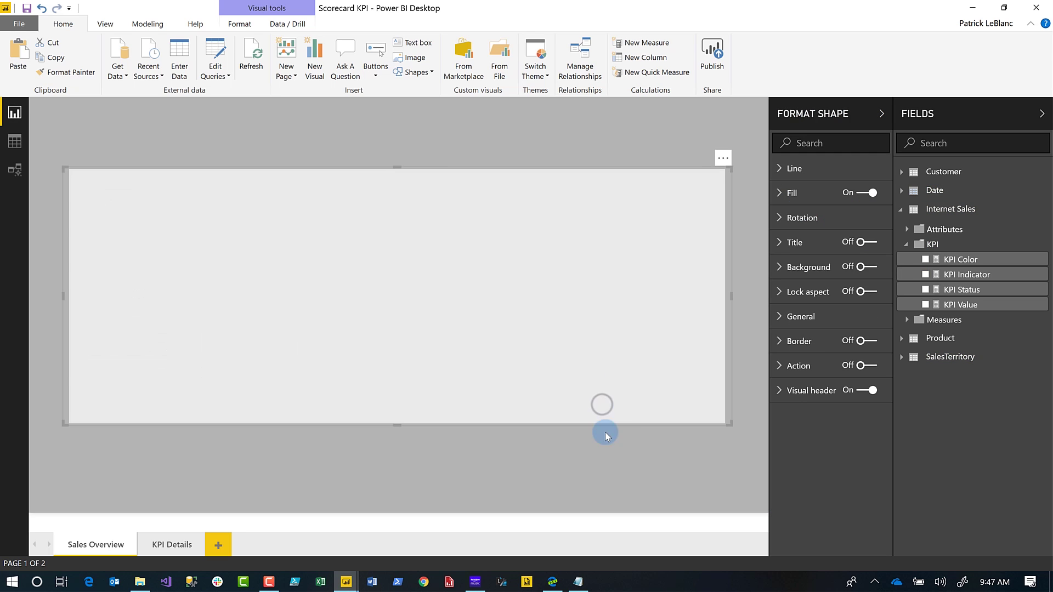
Step: Delete the top percentage matrix, move the arrow matrix to the top and make it taller
click(584, 469)
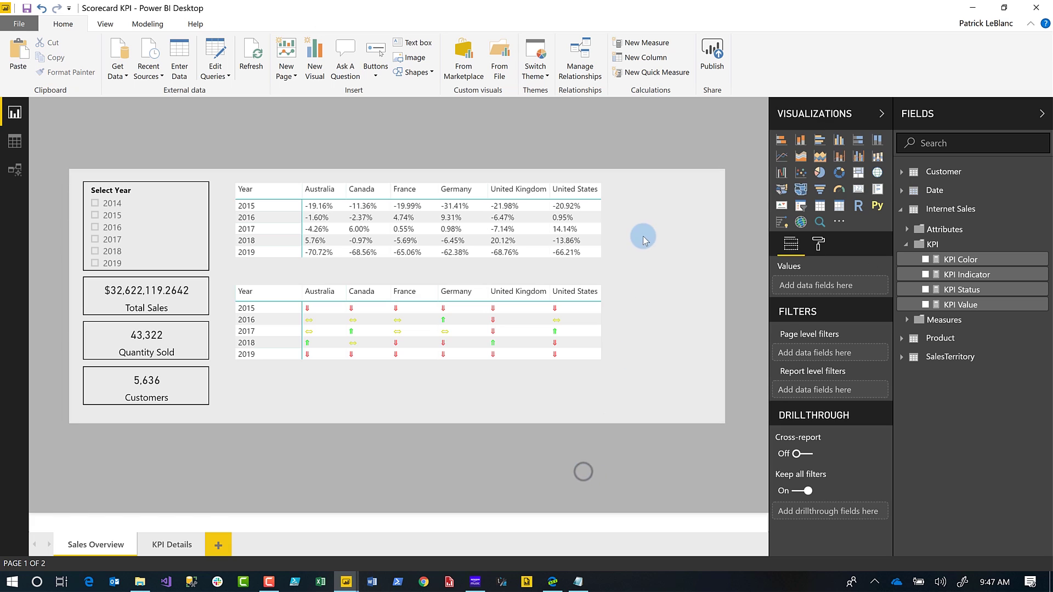
click(620, 219)
key(Delete)
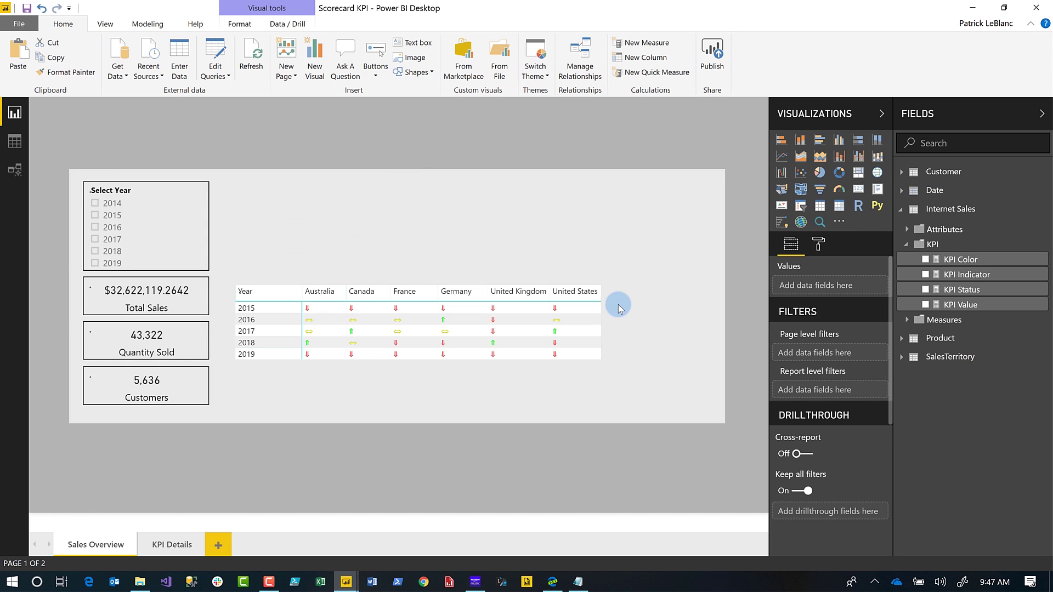
drag(617, 316, 616, 222)
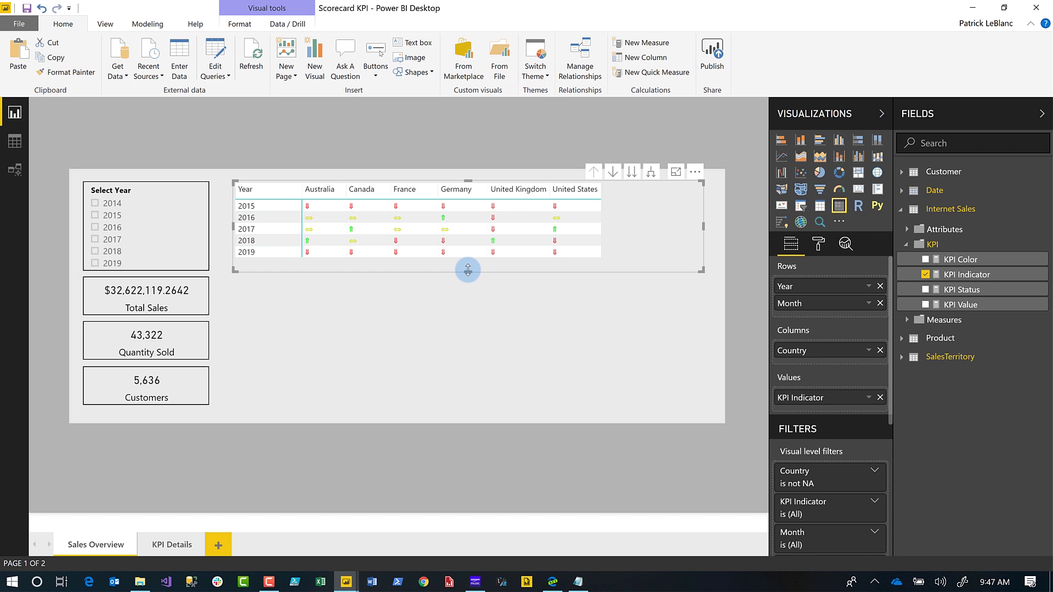
drag(468, 272, 466, 405)
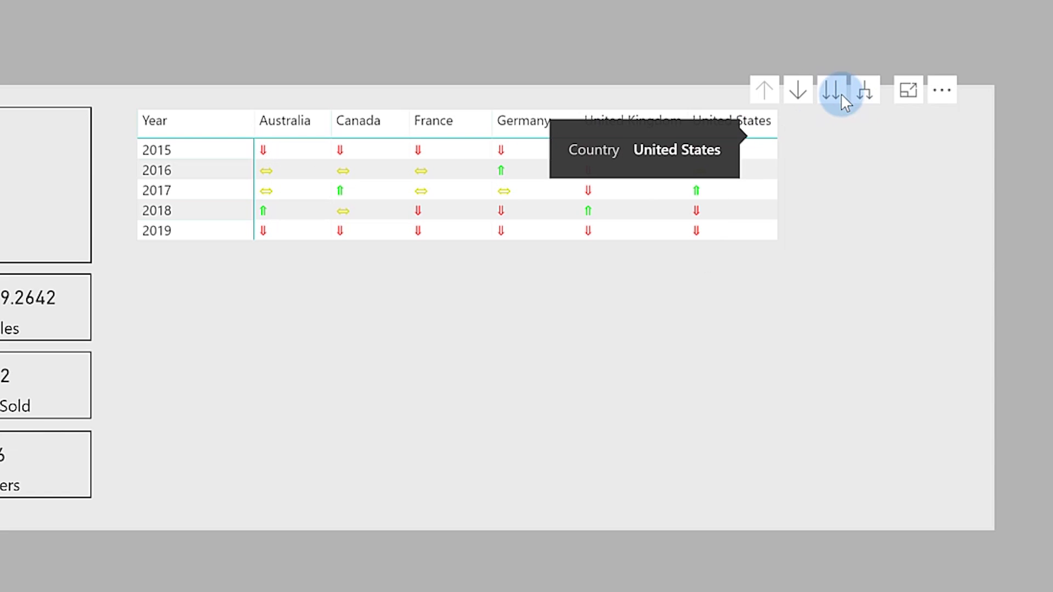
Step: Drill into 2019 on the arrow matrix to show January–April per country with KPI Details tooltips
click(798, 91)
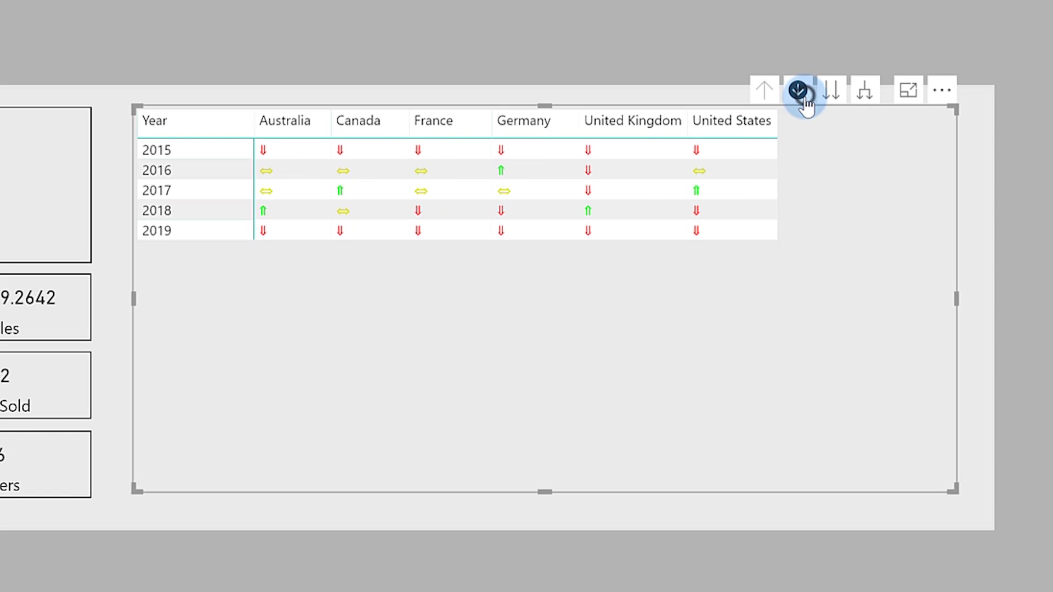
click(166, 229)
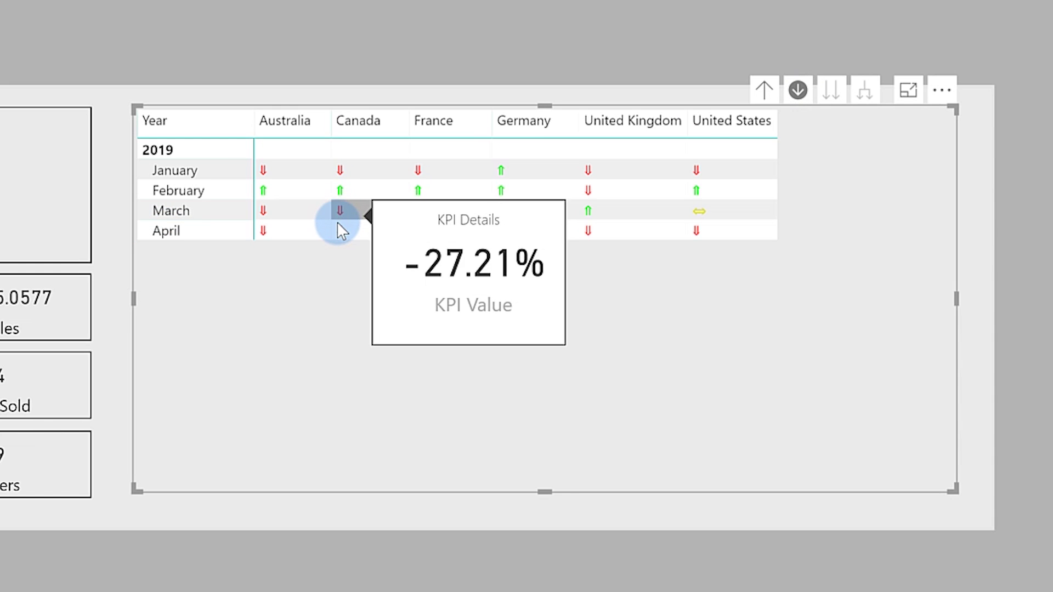
mouse_move(373, 234)
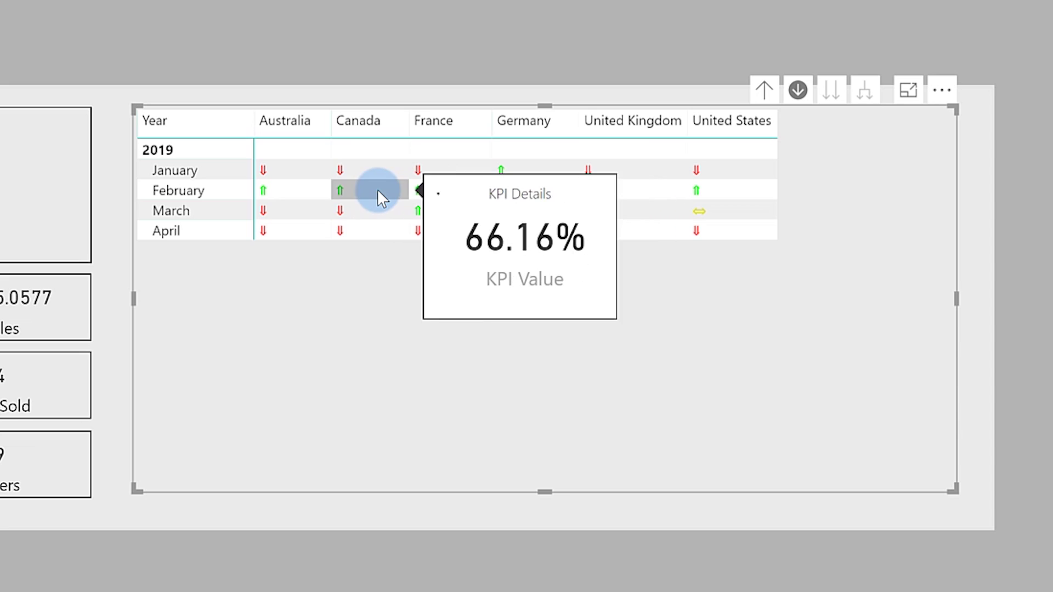